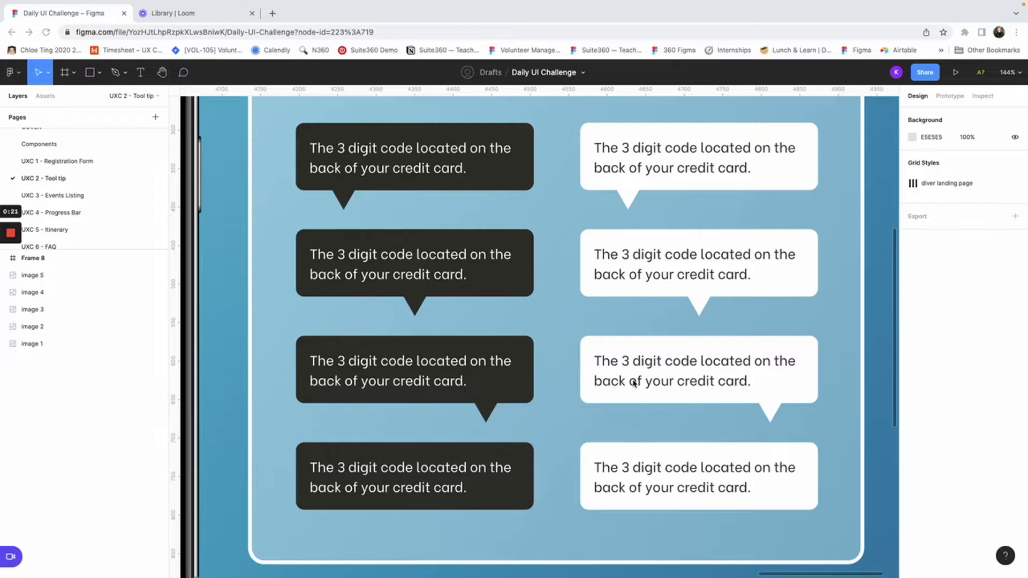
# Examine the reference tooltip images on the canvas, including the pink upgrade tooltip below the info icon.
pyautogui.scroll(1, 633, 381)
pyautogui.hscroll(-1, 633, 382)
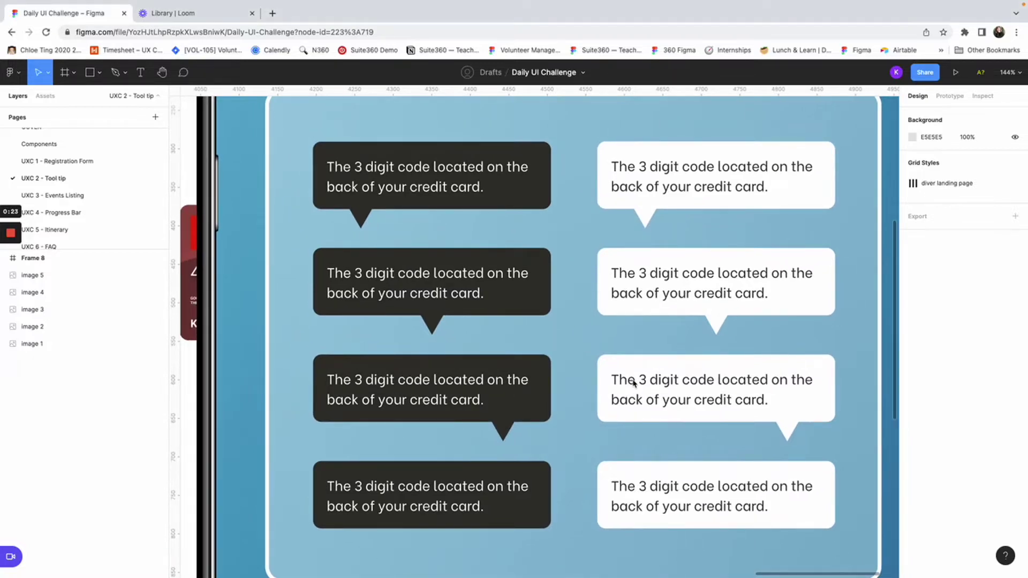
pyautogui.scroll(-10, 634, 382)
pyautogui.hscroll(3, 634, 382)
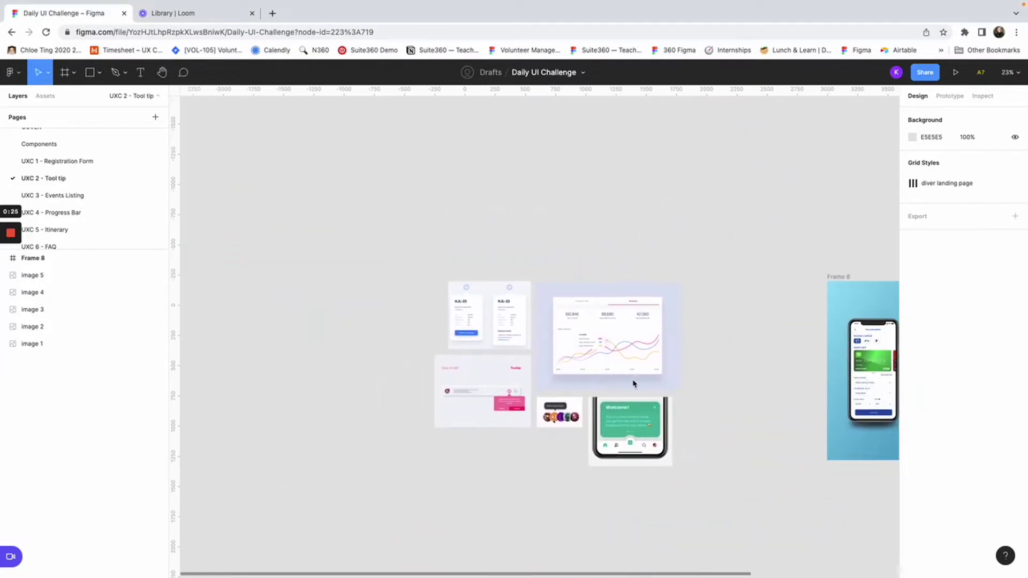
pyautogui.scroll(5, 533, 345)
pyautogui.scroll(-2, 532, 345)
pyautogui.hscroll(1, 532, 345)
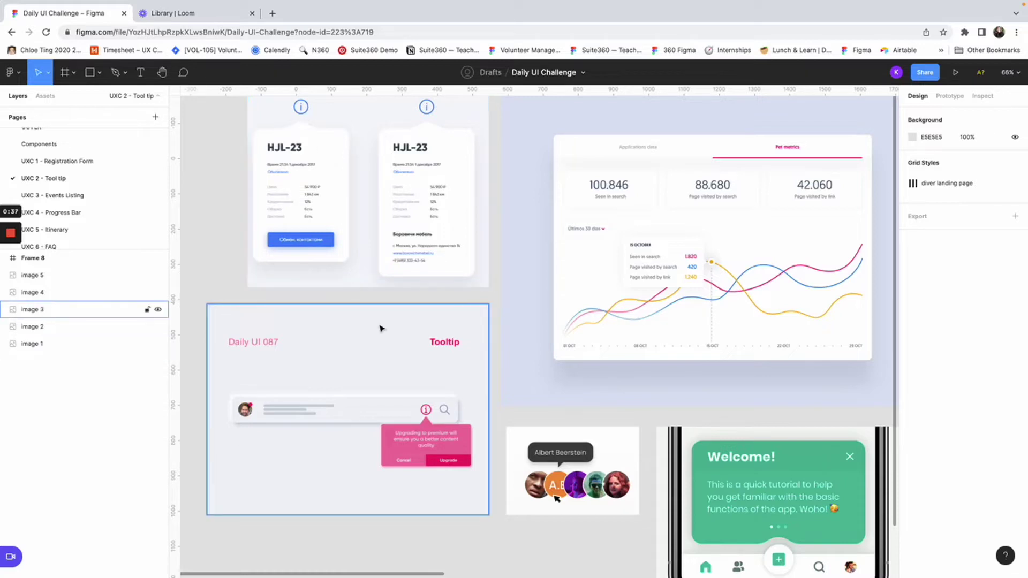
pyautogui.scroll(5, 407, 434)
pyautogui.scroll(-1, 405, 435)
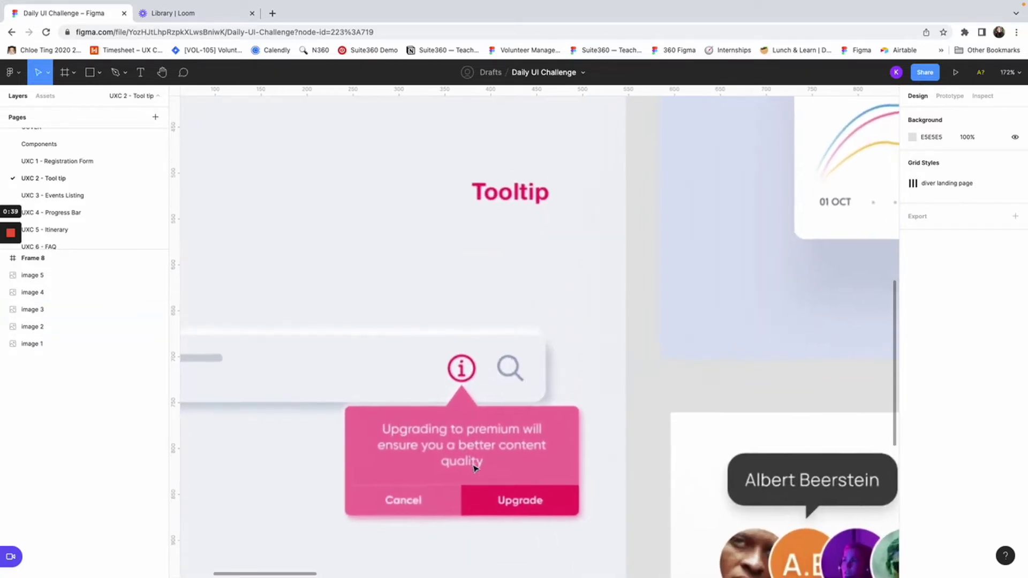
pyautogui.scroll(-8, 464, 498)
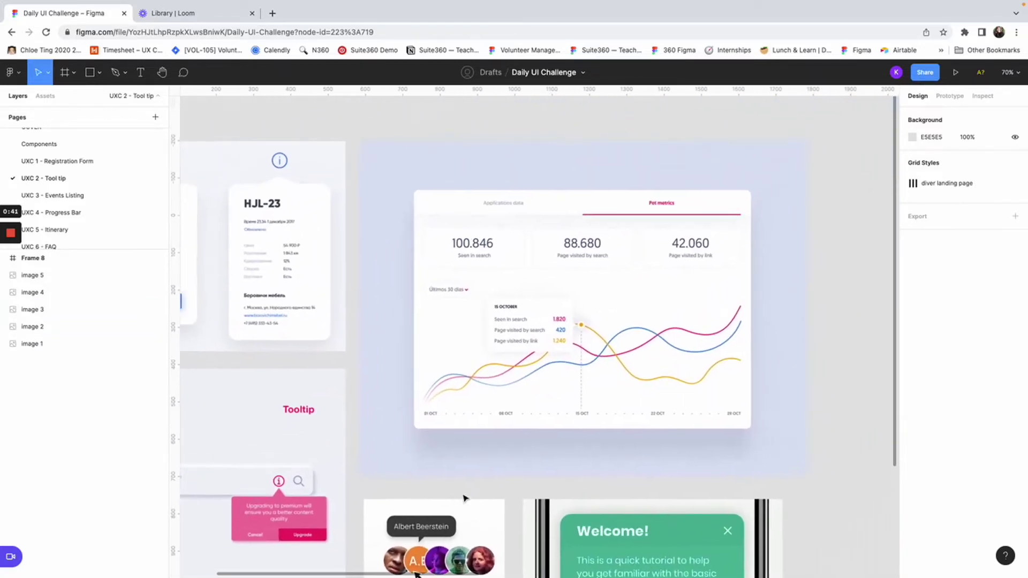
# Examine the pointer of the 15 October chart tooltip and the green Welcome tutorial tooltip in the reference images.
pyautogui.scroll(6, 506, 279)
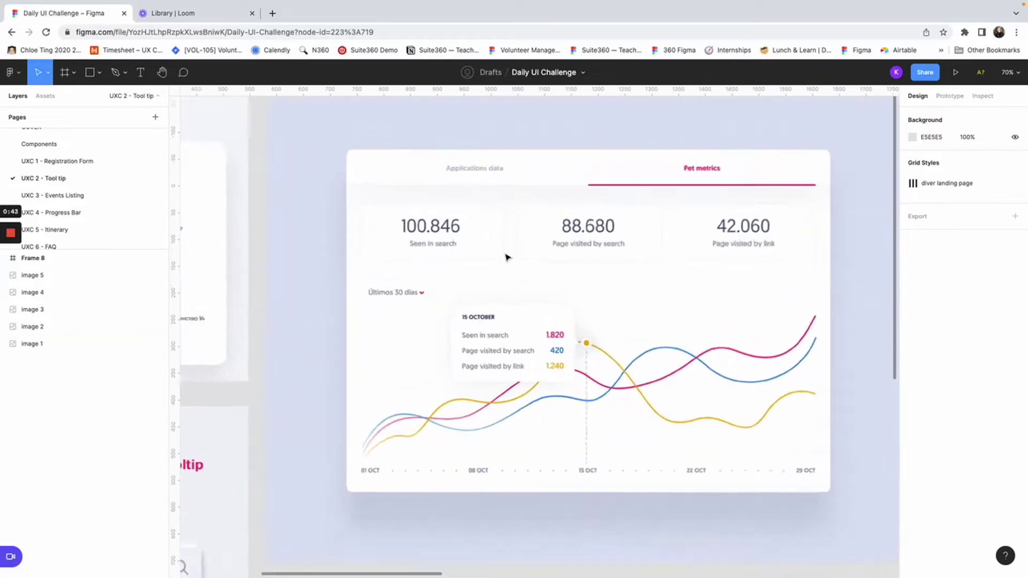
pyautogui.scroll(-1, 553, 371)
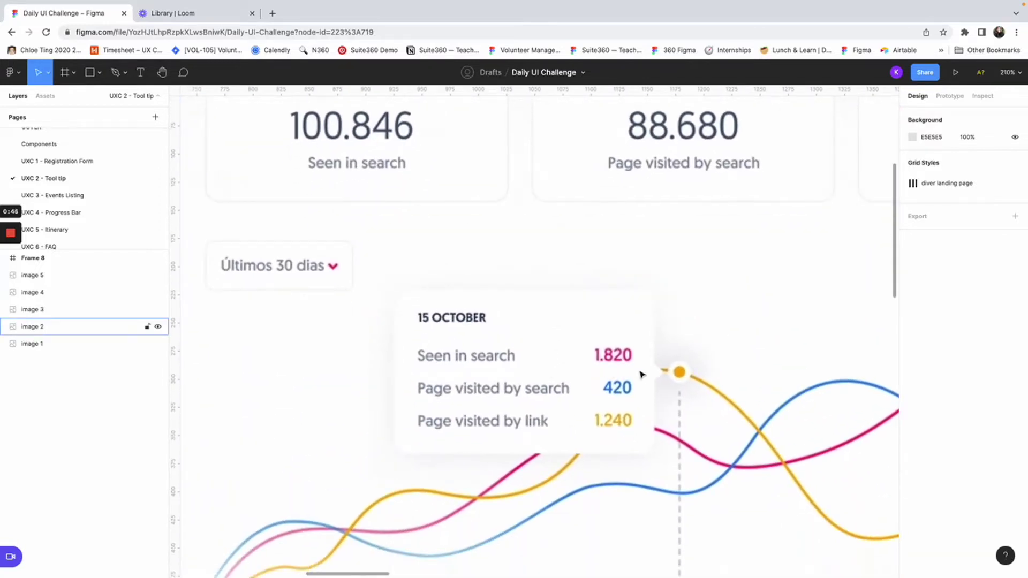
pyautogui.scroll(1, 659, 377)
pyautogui.scroll(4, 658, 376)
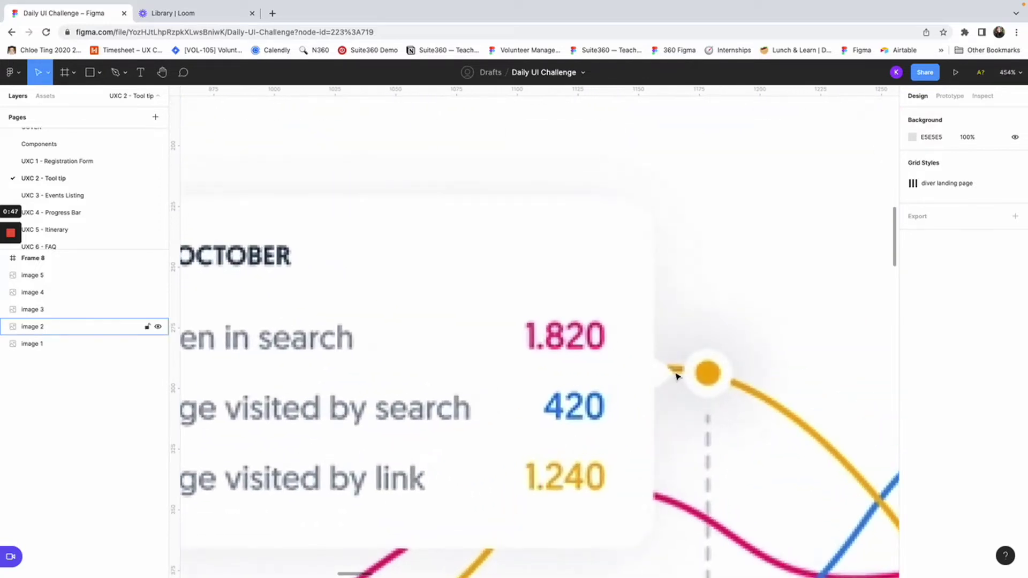
pyautogui.scroll(-8, 675, 377)
pyautogui.scroll(-10, 678, 375)
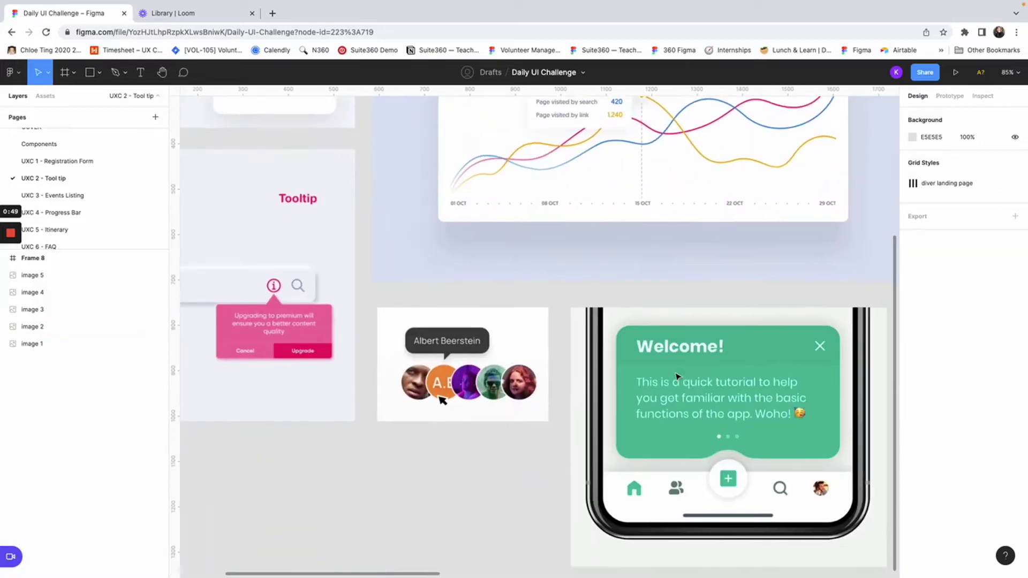
pyautogui.scroll(3, 678, 376)
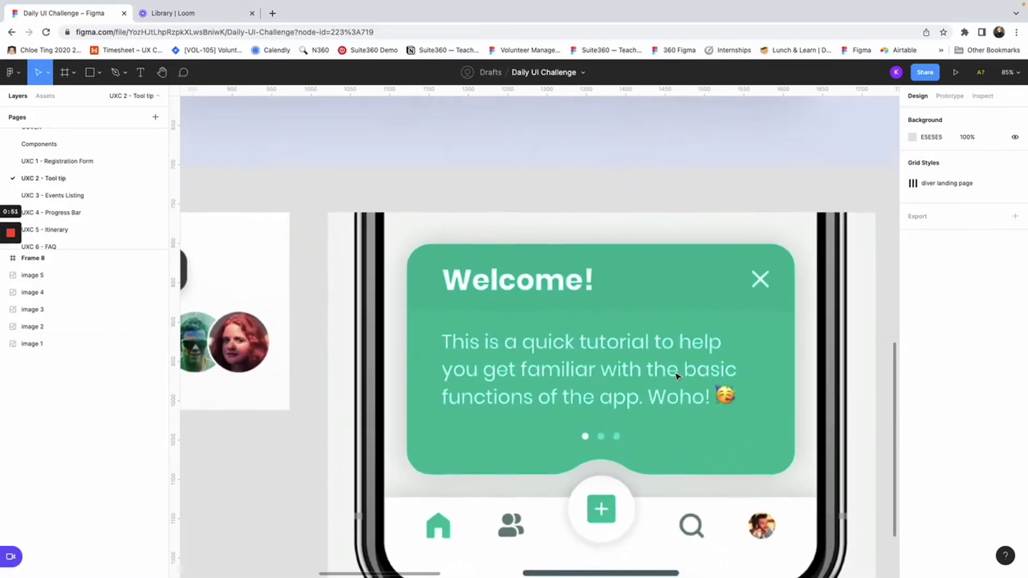
pyautogui.scroll(-1, 677, 376)
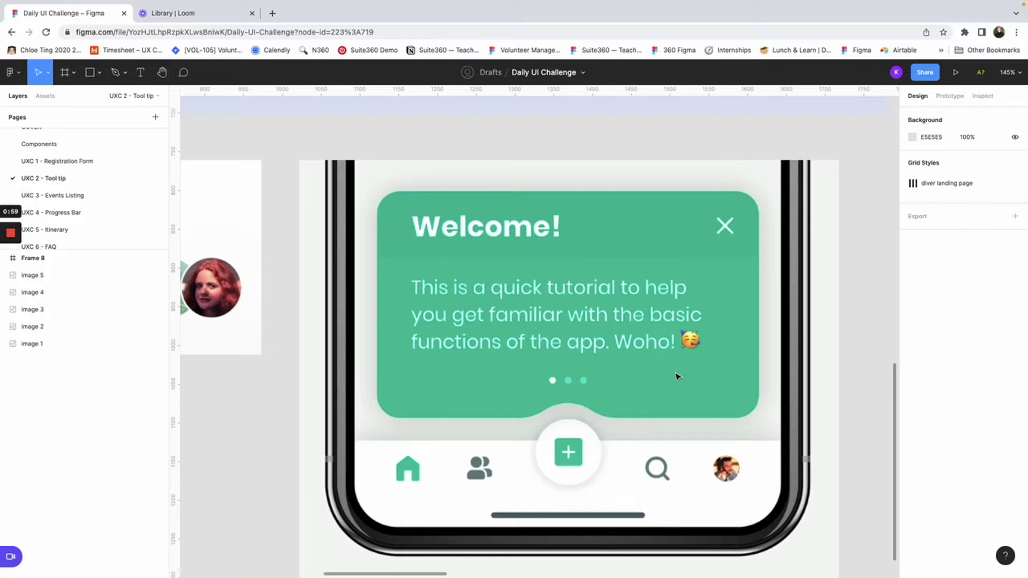
pyautogui.scroll(-10, 642, 398)
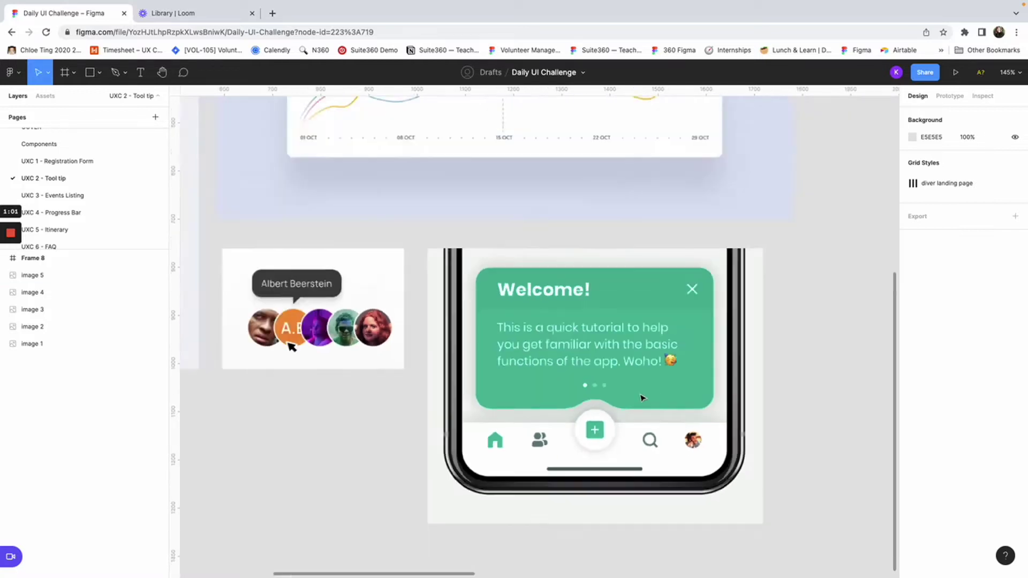
# Review the finished dark and white tooltip variants beside the payment screens in the blue frame.
pyautogui.hscroll(2, 642, 398)
pyautogui.hscroll(10, 642, 397)
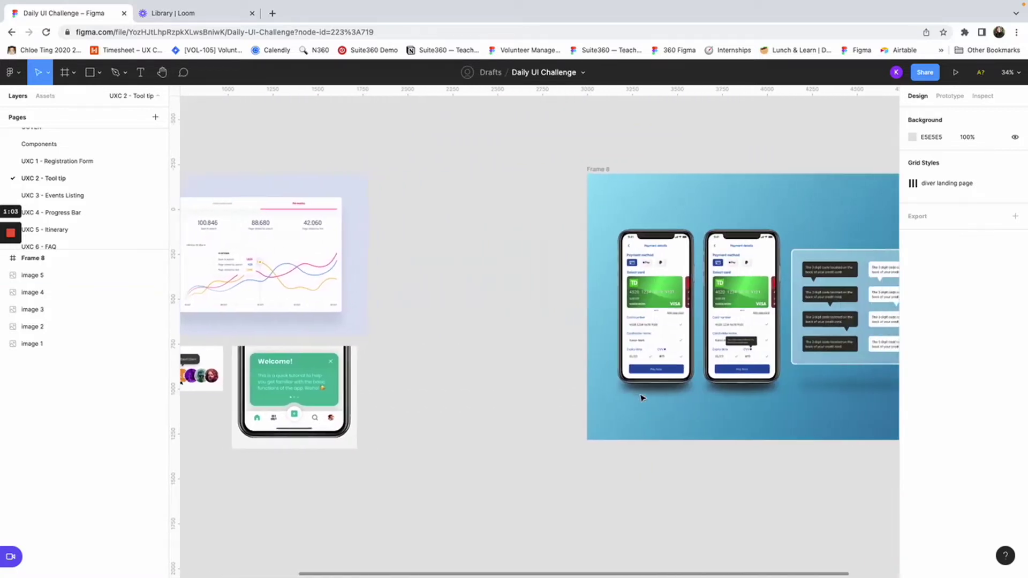
pyautogui.scroll(2, 643, 396)
pyautogui.hscroll(1, 577, 378)
pyautogui.scroll(1, 577, 378)
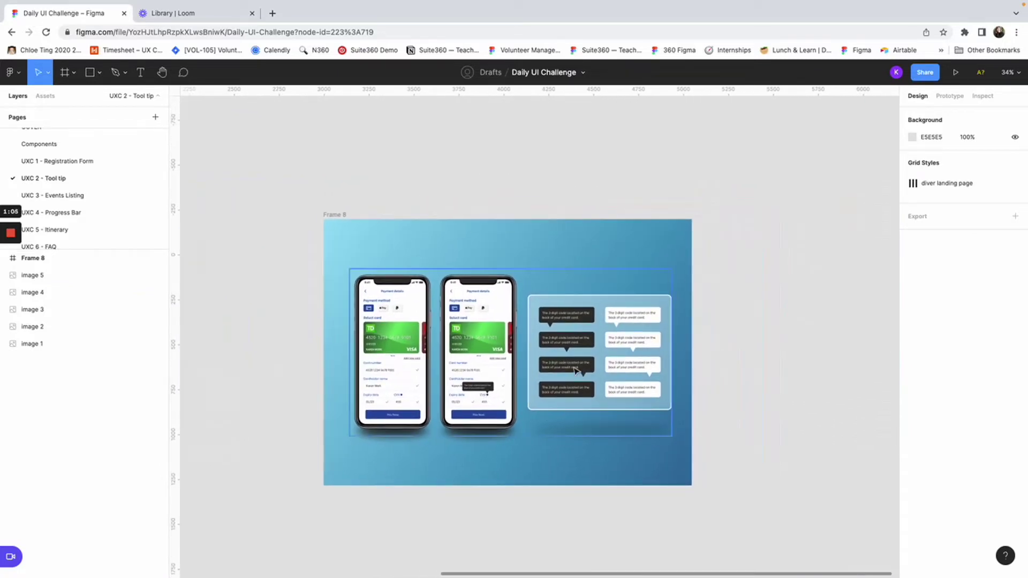
pyautogui.scroll(5, 570, 344)
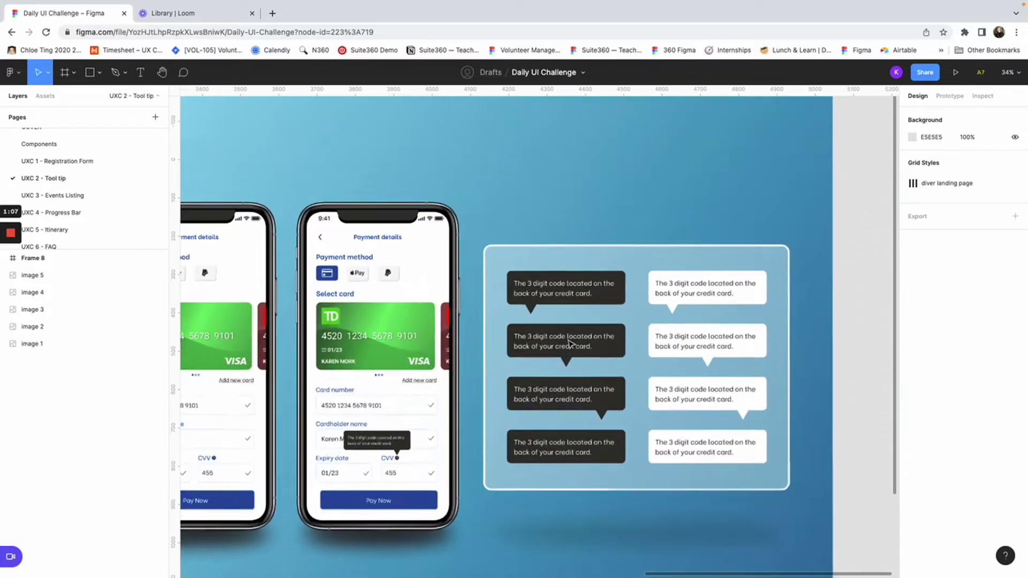
pyautogui.hscroll(-1, 570, 343)
pyautogui.scroll(1, 570, 344)
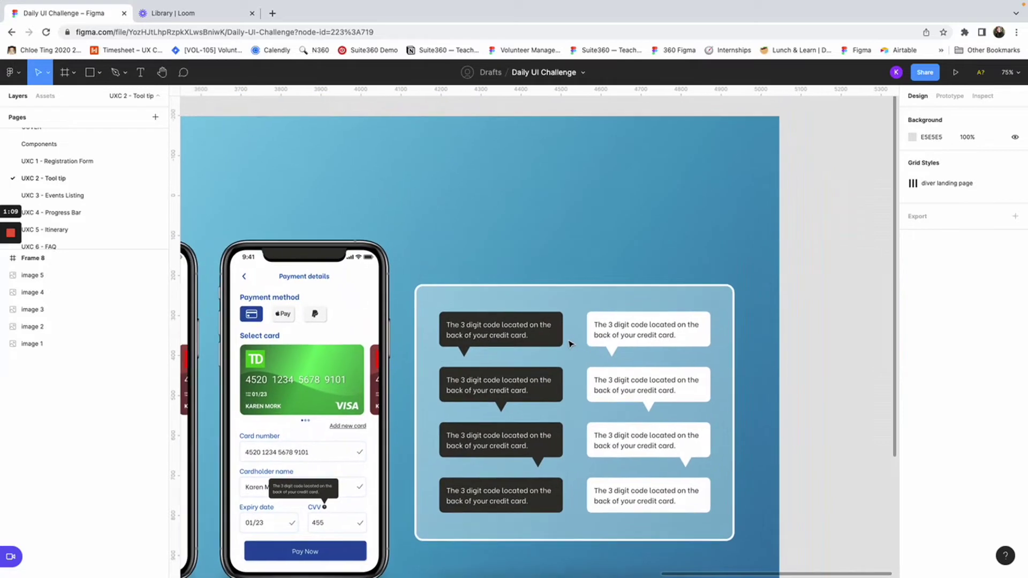
pyautogui.click(90, 73)
pyautogui.hscroll(3, 793, 161)
pyautogui.scroll(-1, 792, 160)
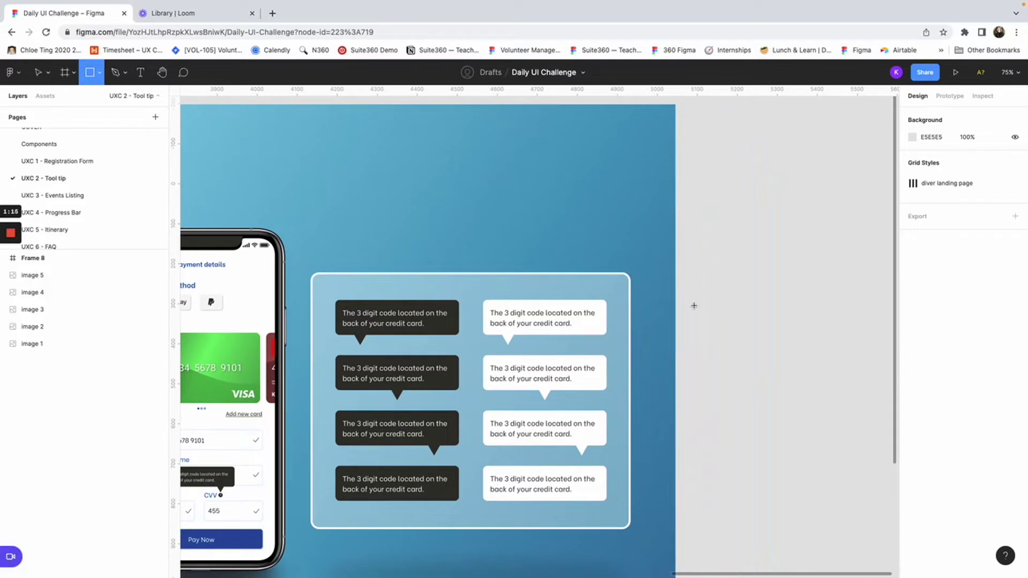
pyautogui.moveTo(694, 306)
pyautogui.mouseDown()
pyautogui.moveTo(734, 348)
pyautogui.moveTo(880, 360)
pyautogui.mouseUp()
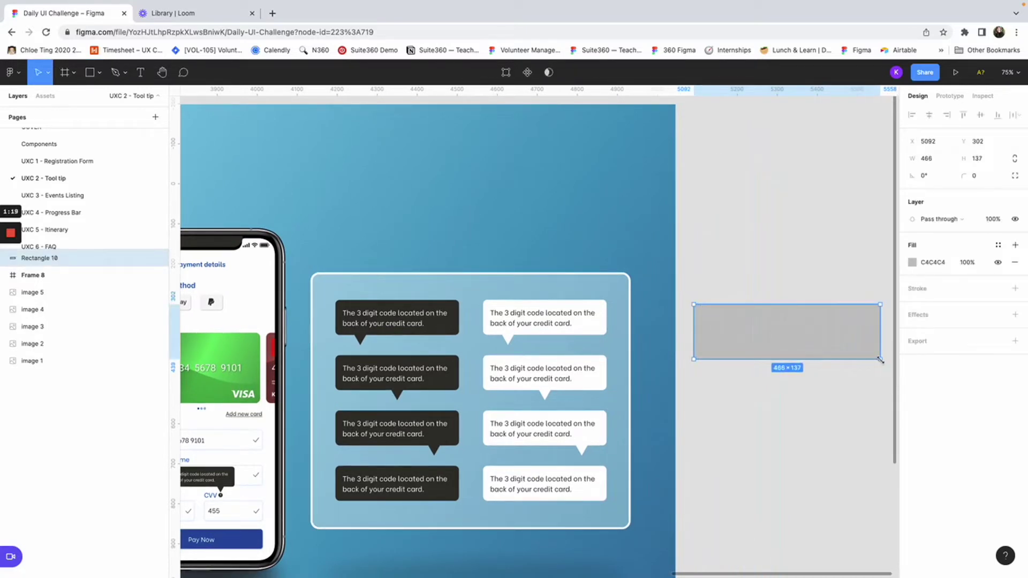
pyautogui.press('Delete')
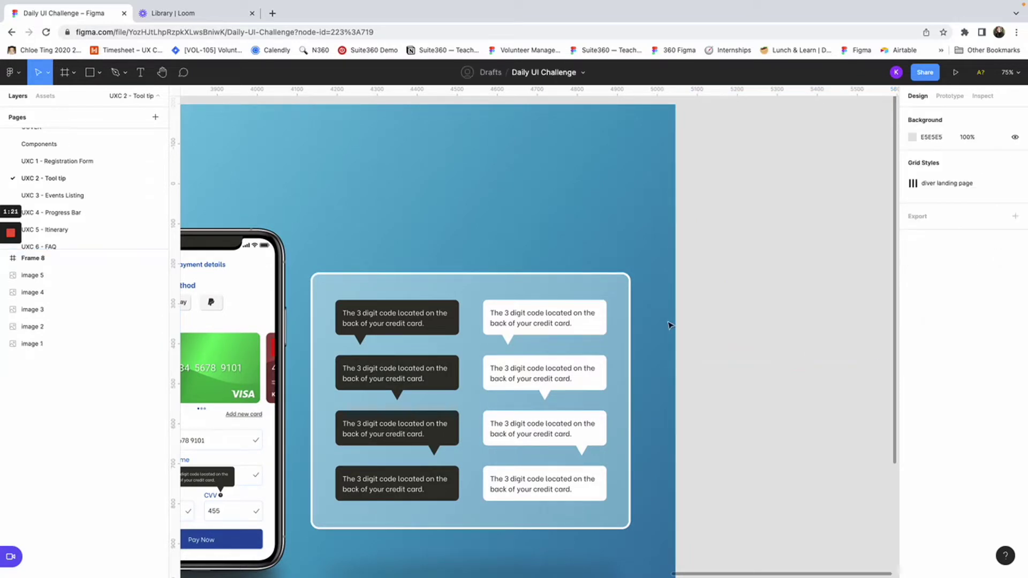
# Add the text "the 3 digit code located on the back of your credit card." on the empty canvas beside the blue frame.
pyautogui.click(140, 72)
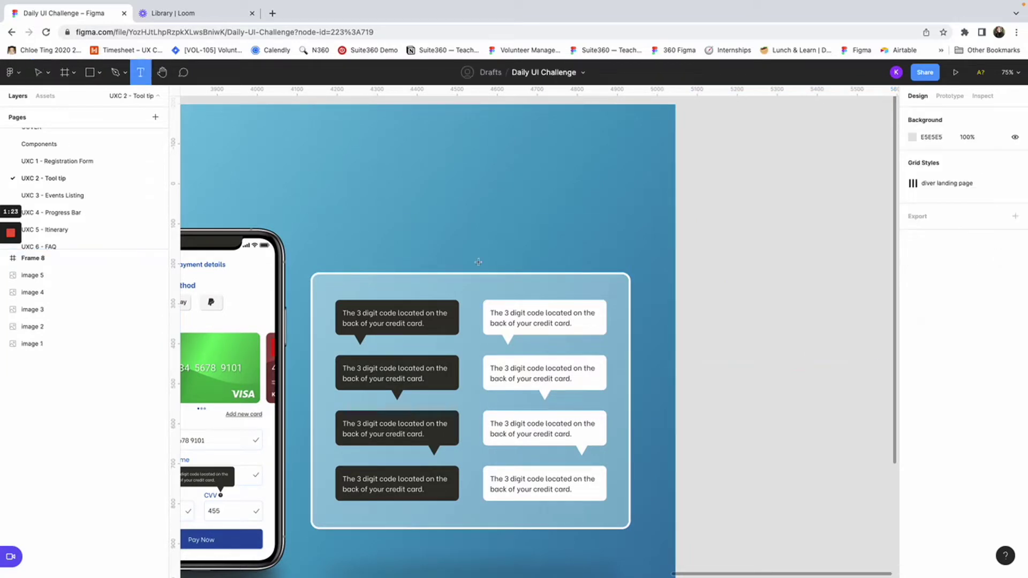
pyautogui.click(699, 319)
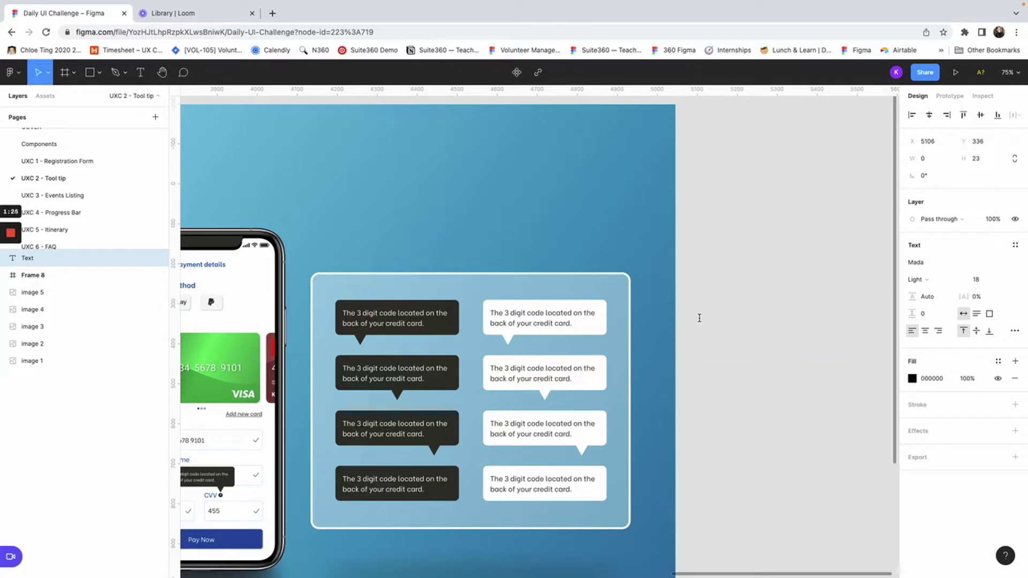
pyautogui.write('the 3 digit code located on')
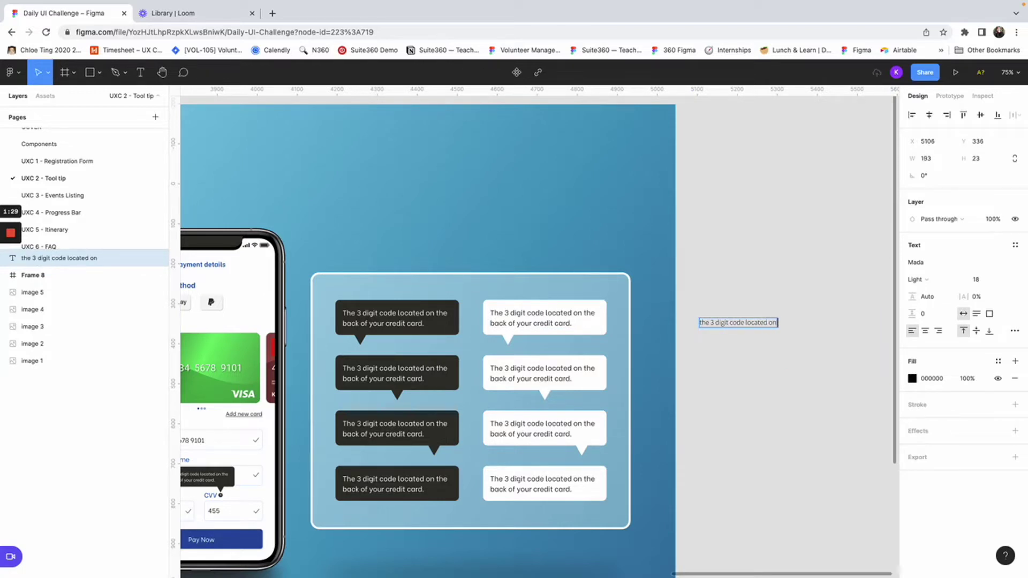
pyautogui.write(' the back of your credit card.')
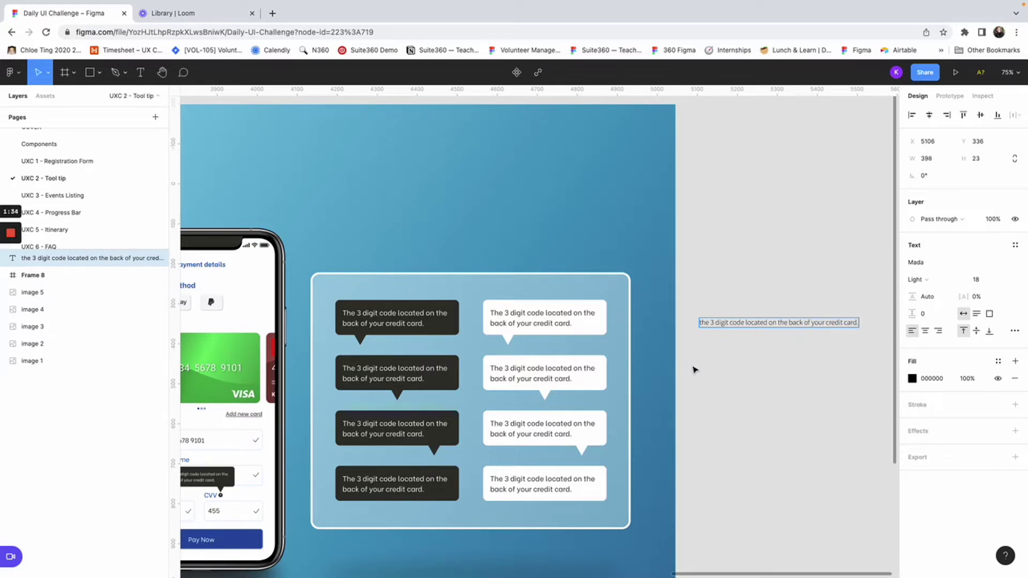
pyautogui.press('Escape')
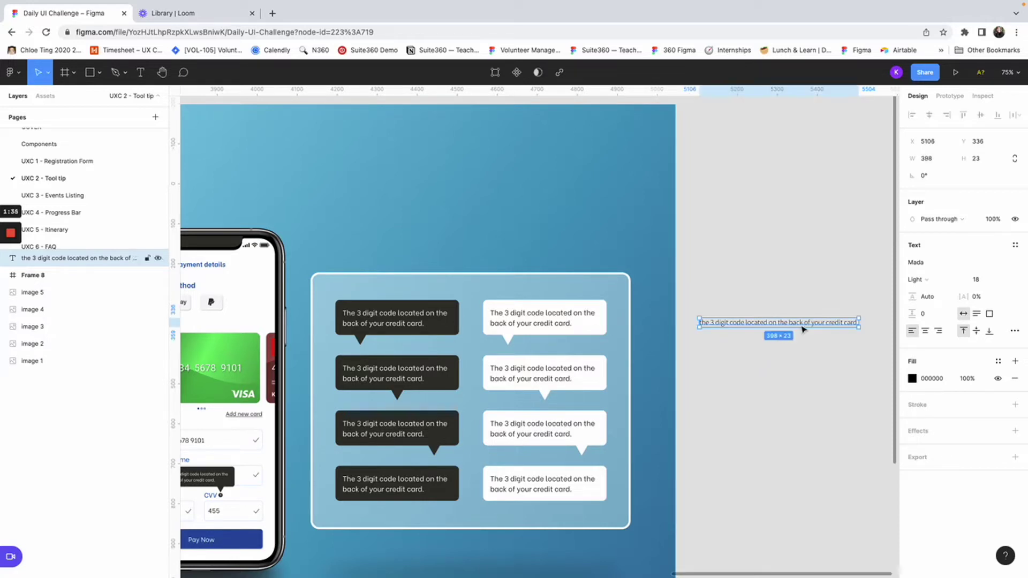
# Narrow the tooltip text box to about 252 wide so it wraps onto two lines, and wrap it in an auto layout frame.
pyautogui.moveTo(858, 325); pyautogui.dragTo(800, 324)
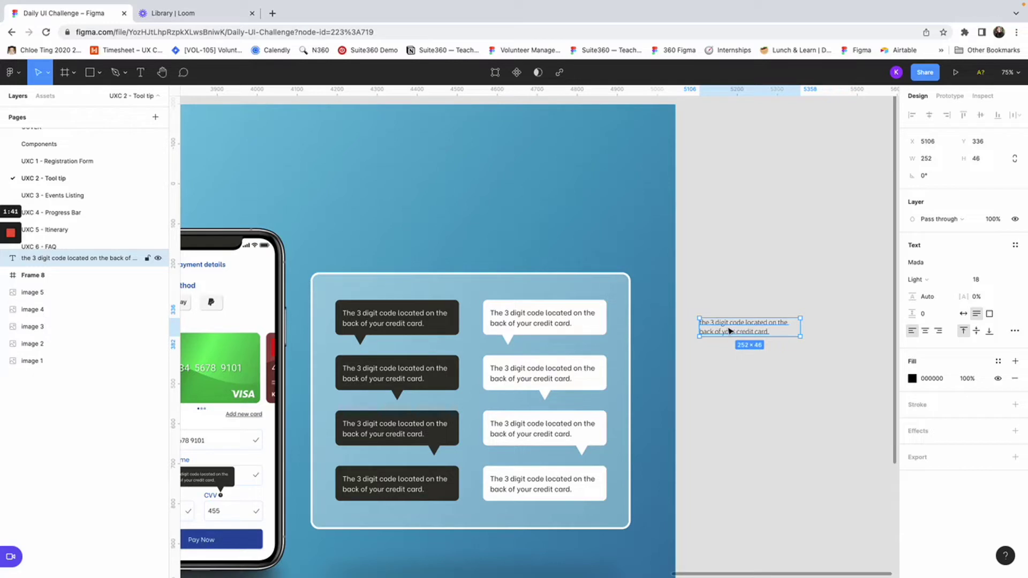
pyautogui.hotkey('shift', 'a')
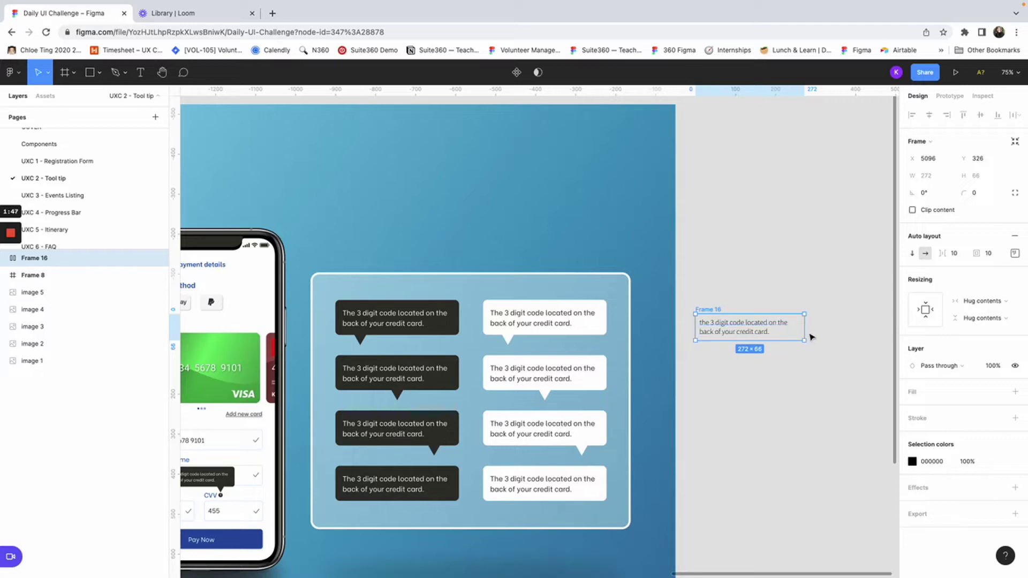
pyautogui.press('Tab')
pyautogui.click(711, 311)
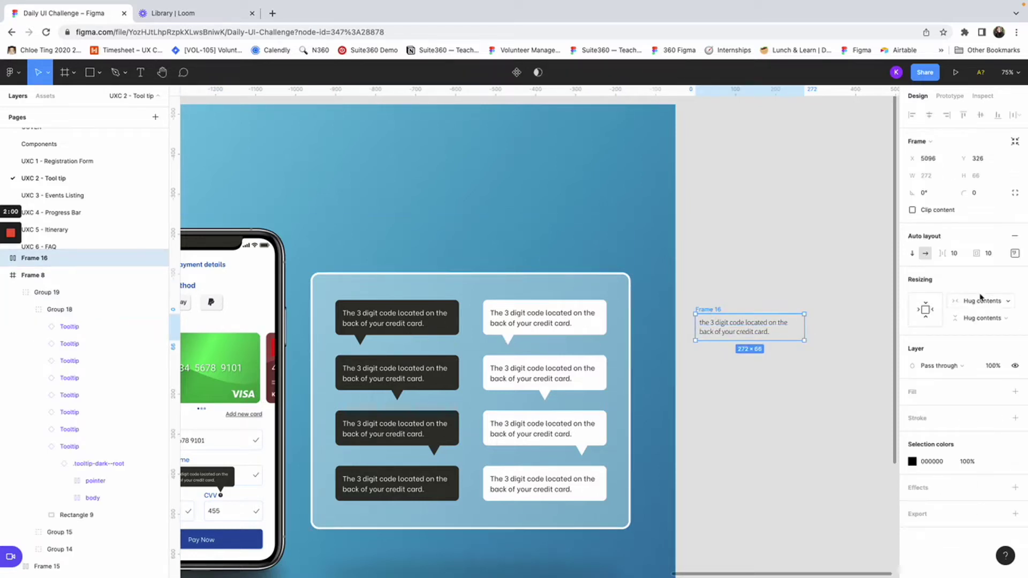
# Set the auto layout frame's left, right, top and bottom padding to 18 each.
pyautogui.click(1014, 254)
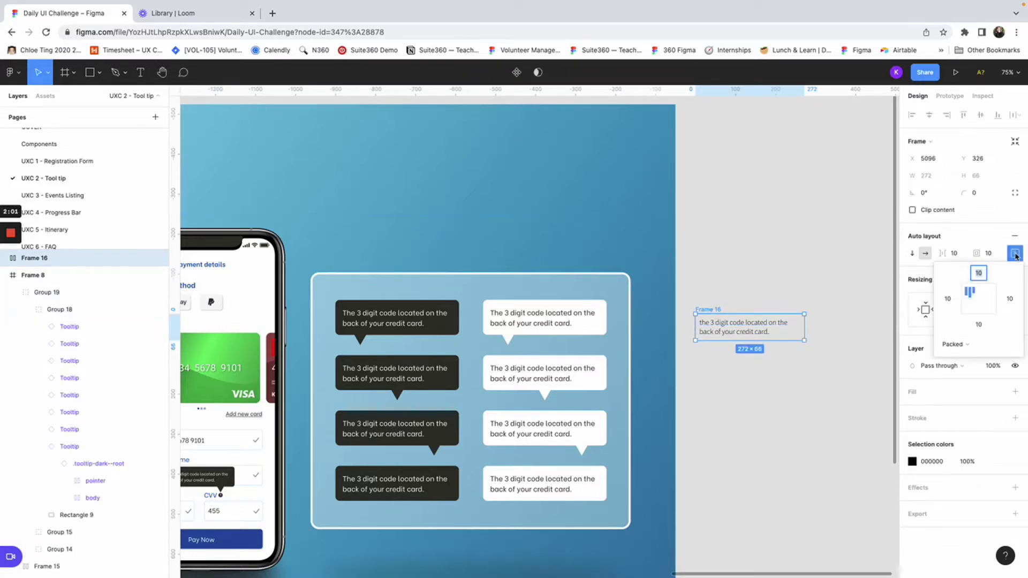
pyautogui.click(949, 299)
pyautogui.write('18')
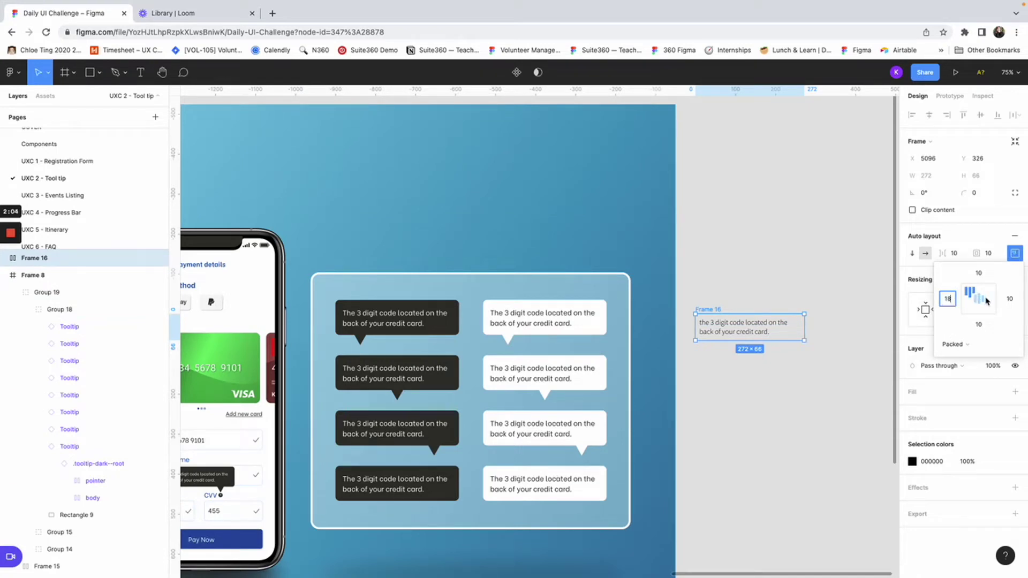
pyautogui.click(1010, 299)
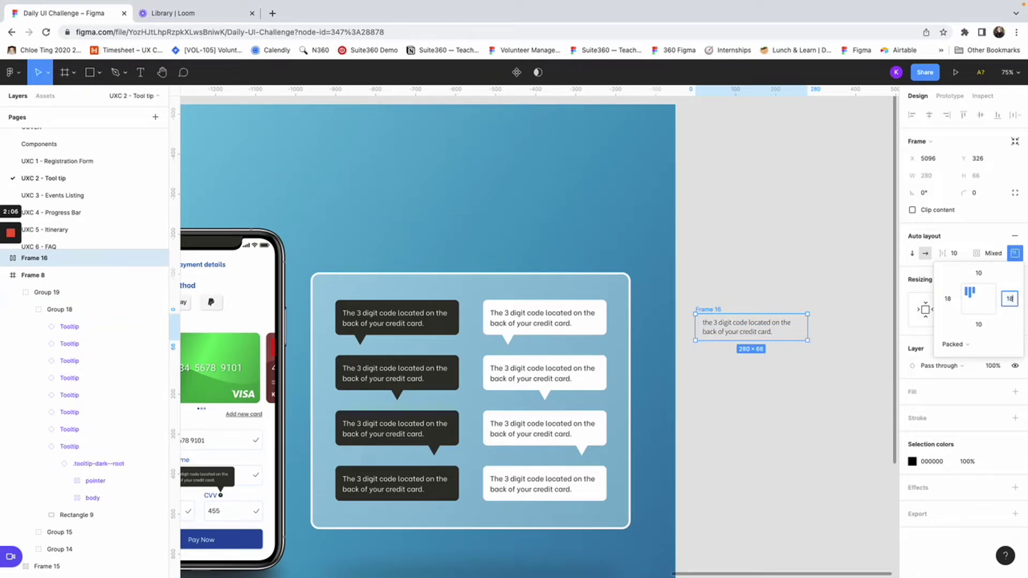
pyautogui.press('Return')
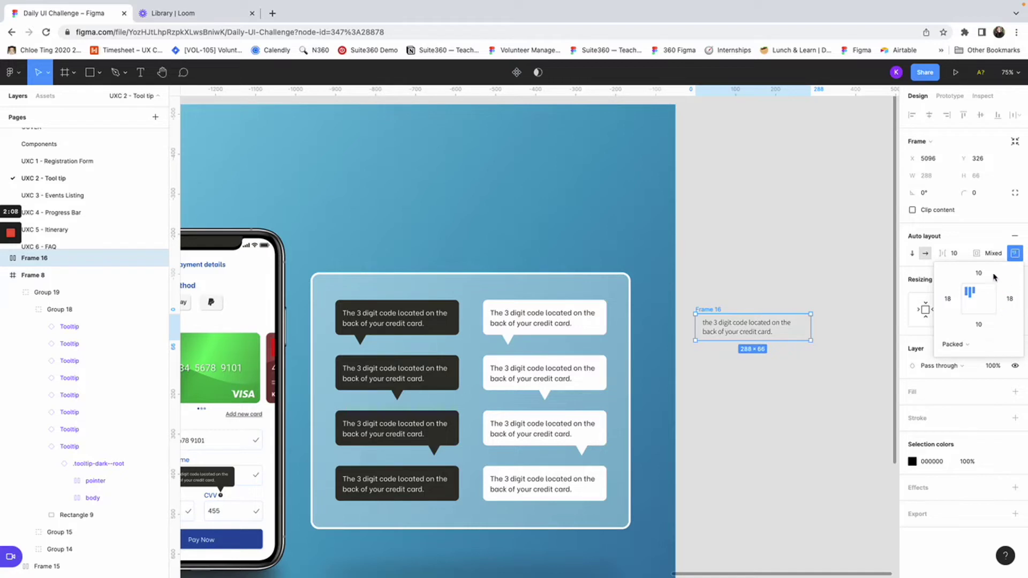
pyautogui.click(987, 274)
pyautogui.write('18')
pyautogui.click(980, 325)
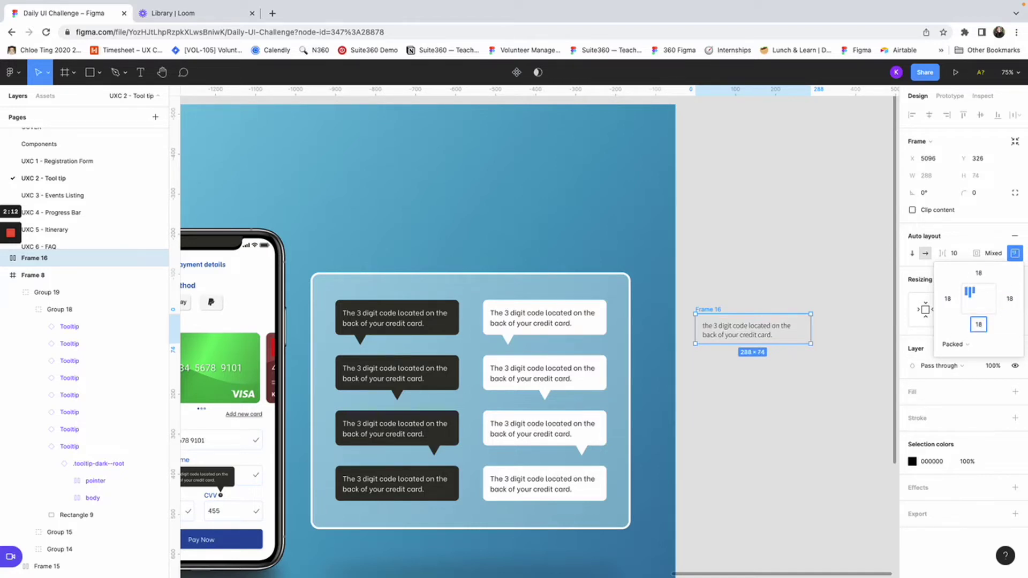
pyautogui.write('18')
pyautogui.press('Return')
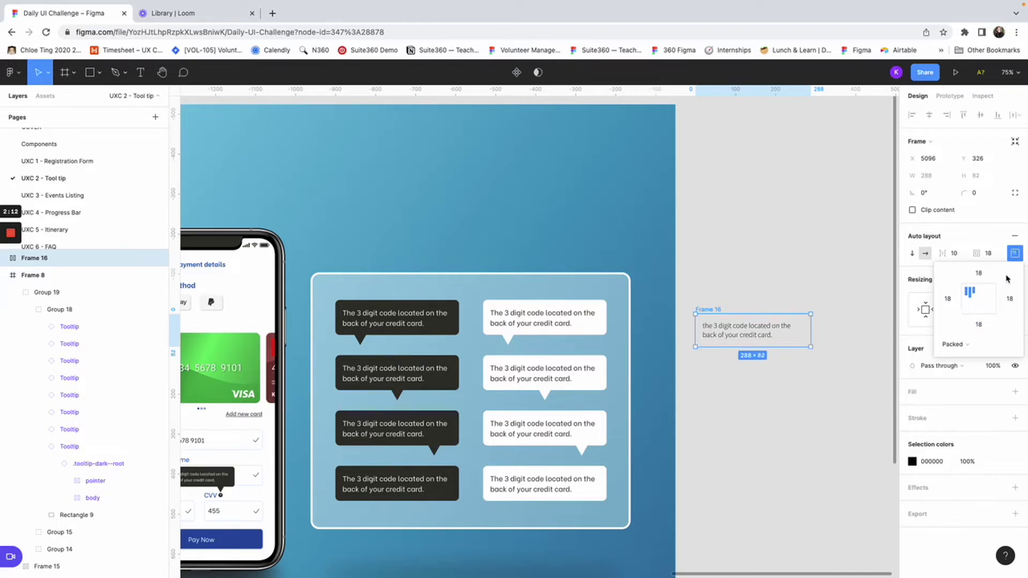
pyautogui.click(982, 299)
pyautogui.click(963, 235)
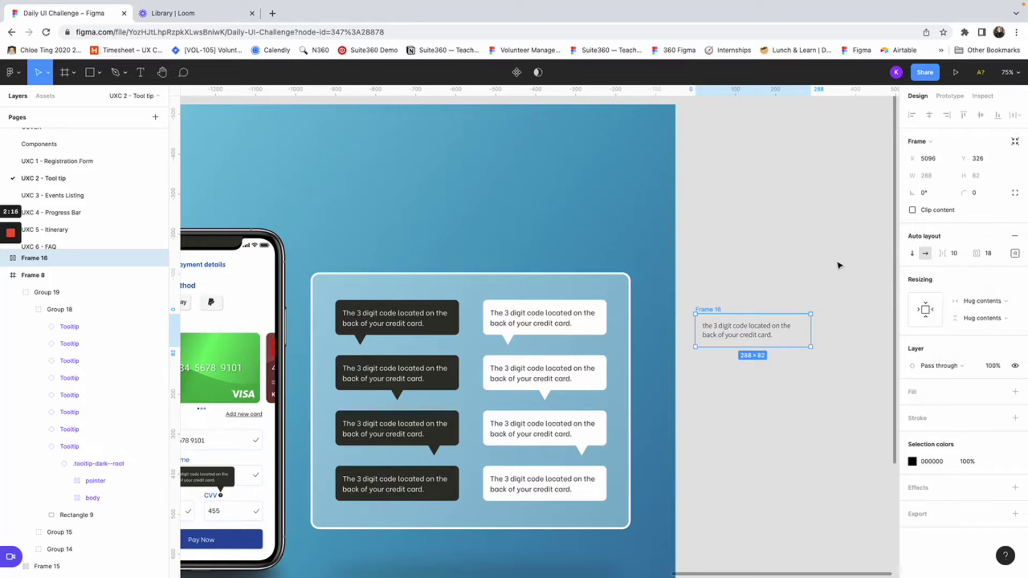
# Give the tooltip text's auto layout frame a white FFFFFF fill and a corner radius of 15.
pyautogui.click(838, 265)
pyautogui.scroll(-1, 742, 292)
pyautogui.click(705, 303)
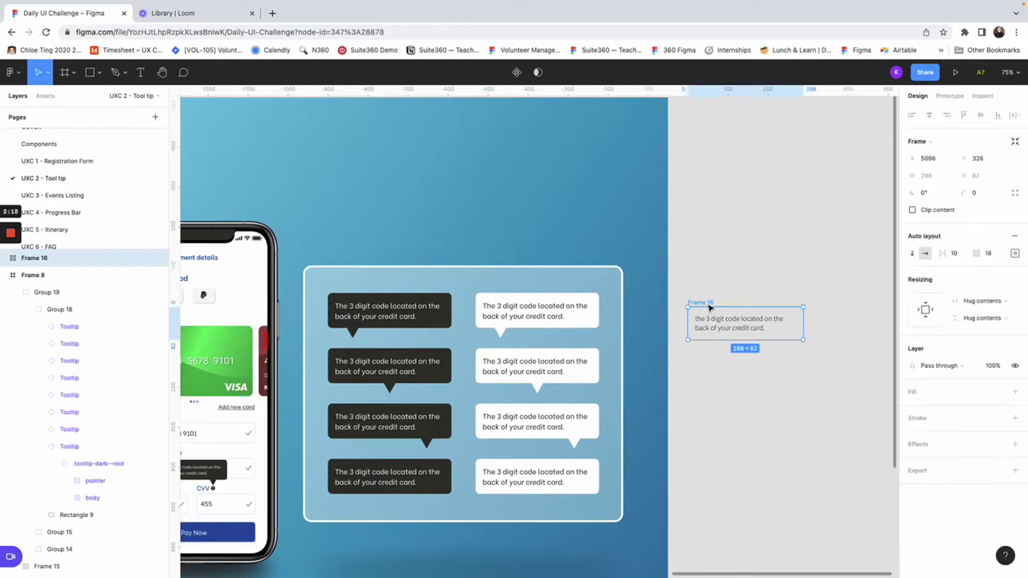
pyautogui.click(941, 394)
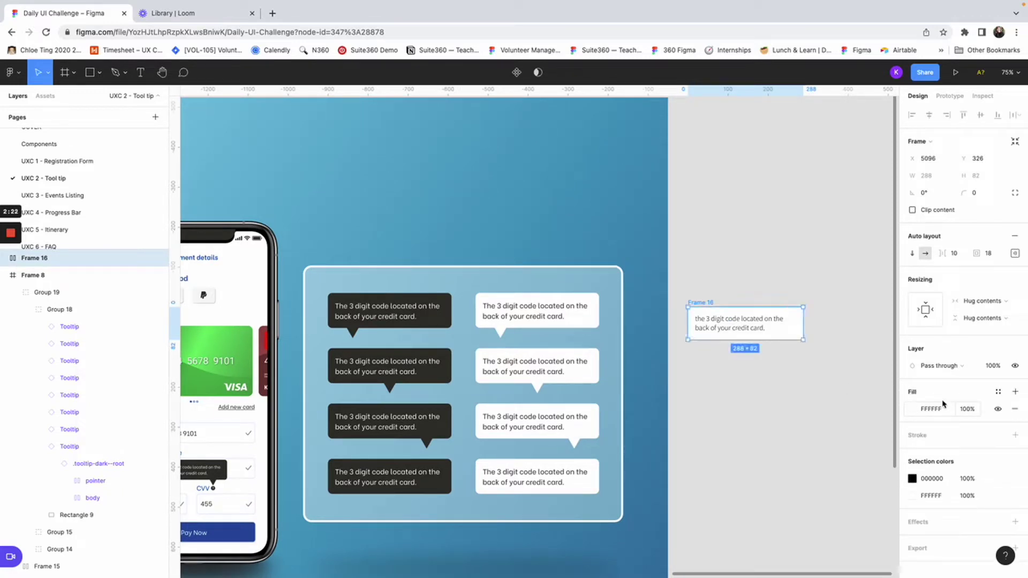
pyautogui.click(978, 195)
pyautogui.write('16')
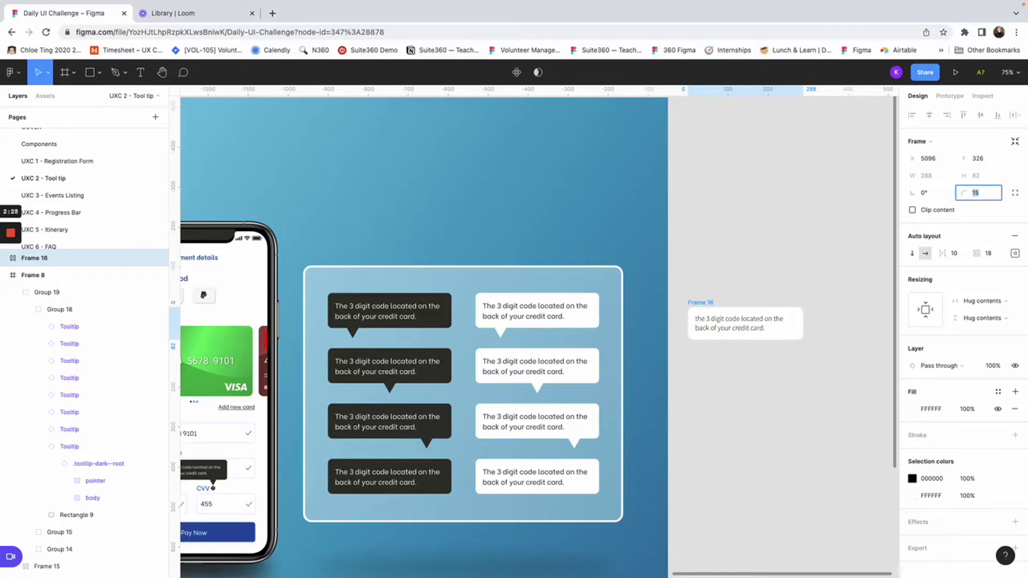
pyautogui.click(802, 274)
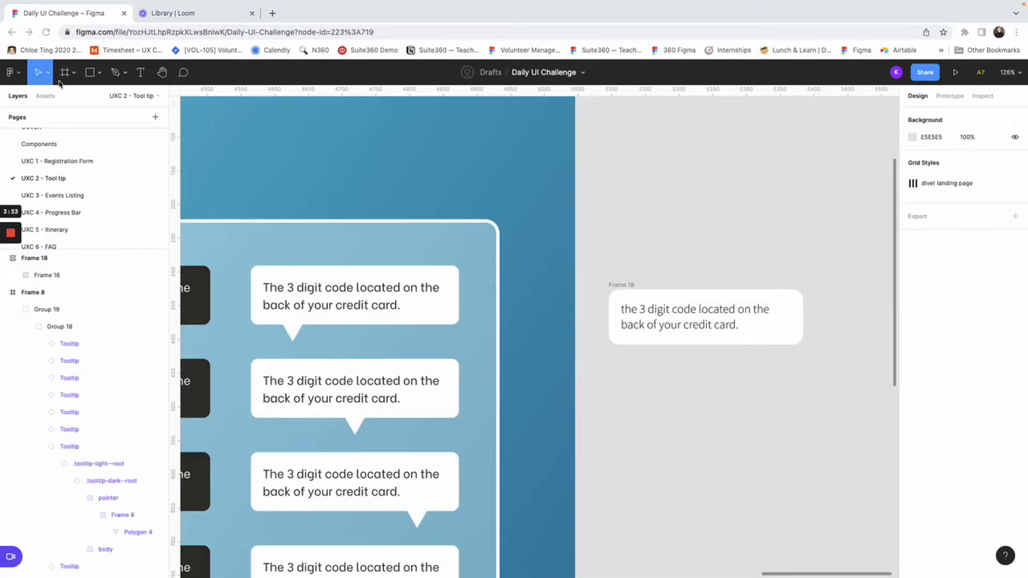
# Draw a triangle polygon about 31 × 44 just below the white tooltip body, near its left end.
pyautogui.click(99, 73)
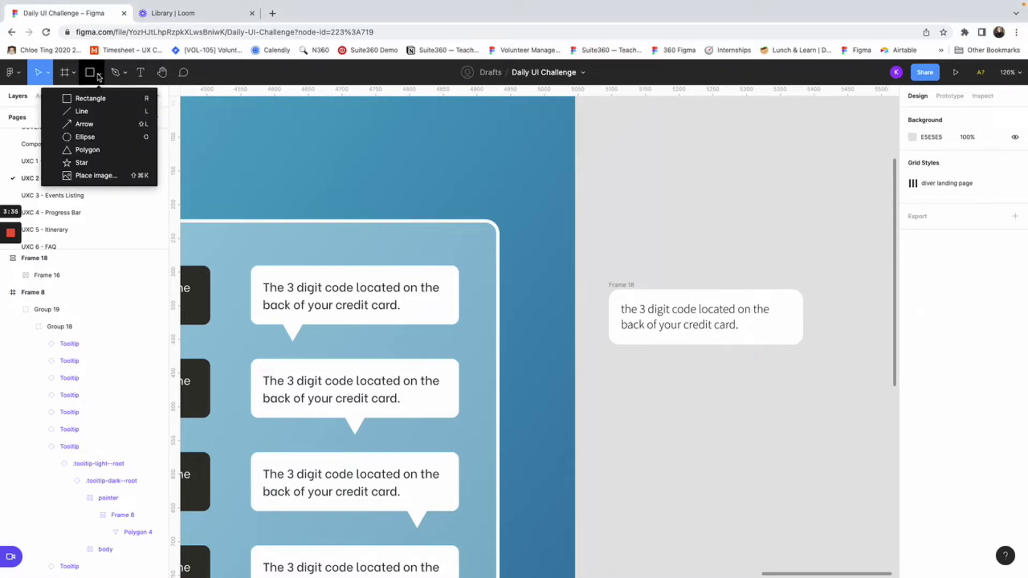
pyautogui.click(98, 150)
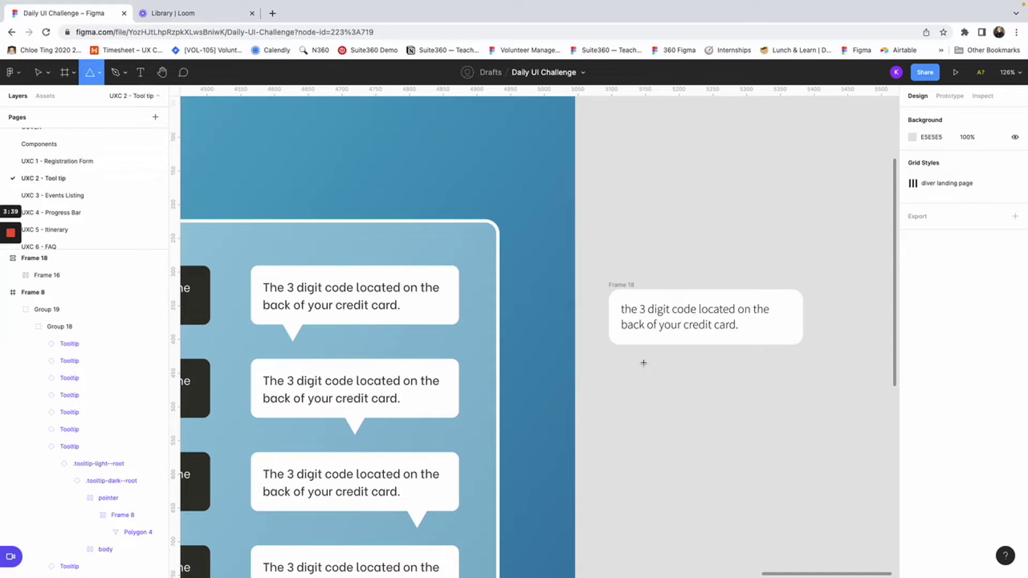
pyautogui.moveTo(643, 363); pyautogui.dragTo(664, 392)
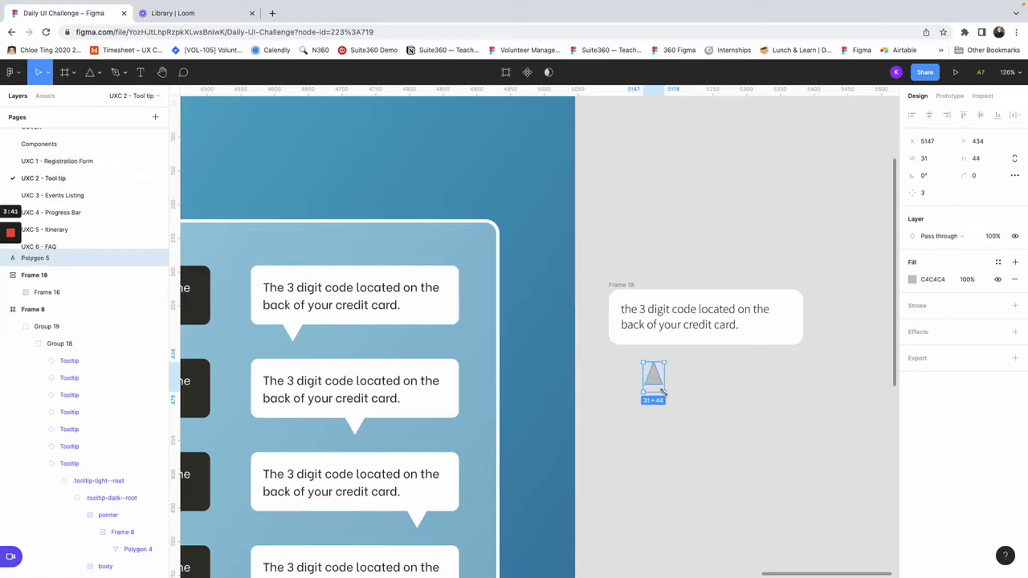
# Shift the triangle's vector shape left under the tooltip body's left end in vector editing, and rotate it 180° to point downward.
pyautogui.scroll(5, 673, 374)
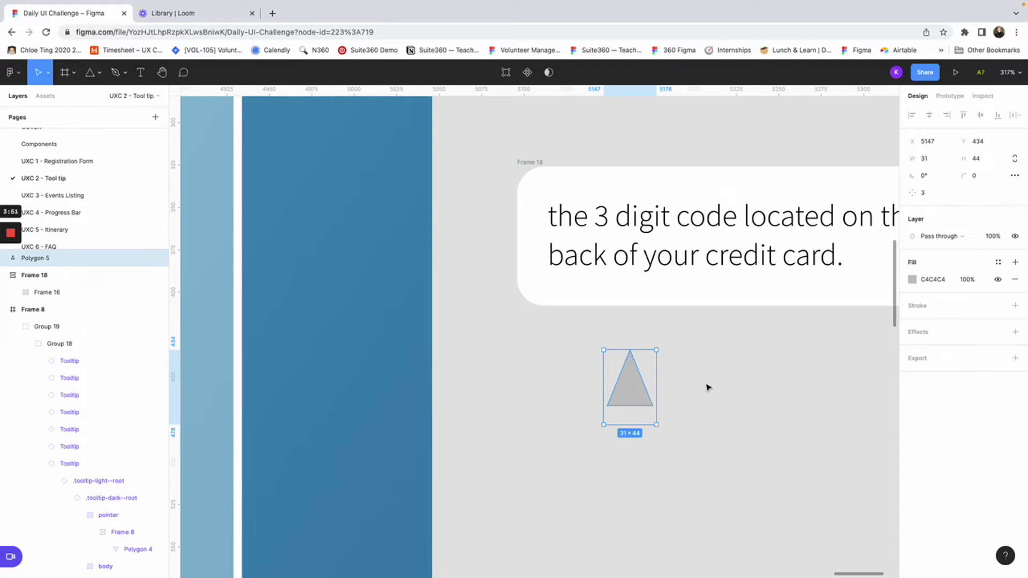
pyautogui.doubleClick(632, 396)
pyautogui.moveTo(624, 394); pyautogui.dragTo(555, 394)
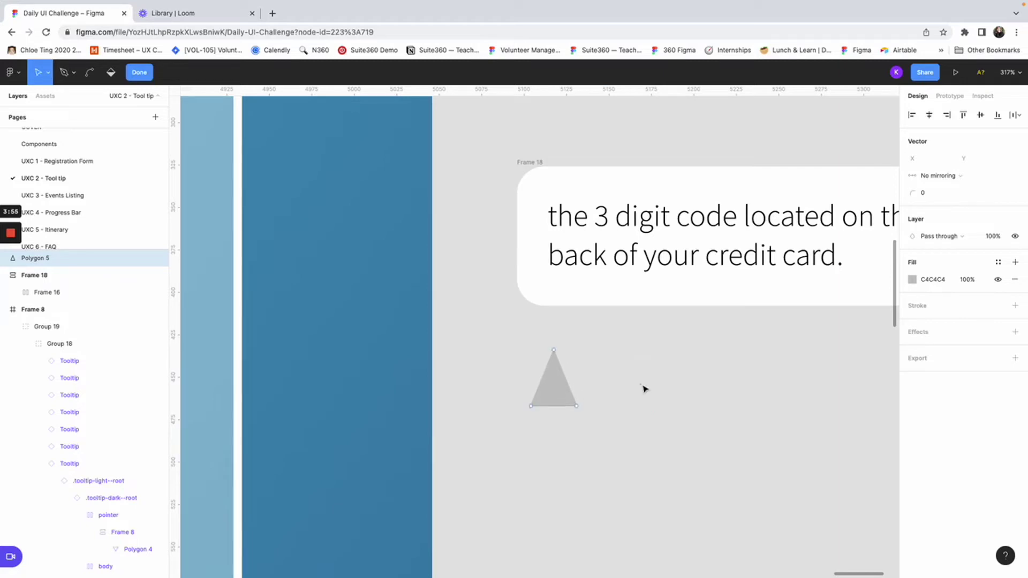
pyautogui.press('Escape')
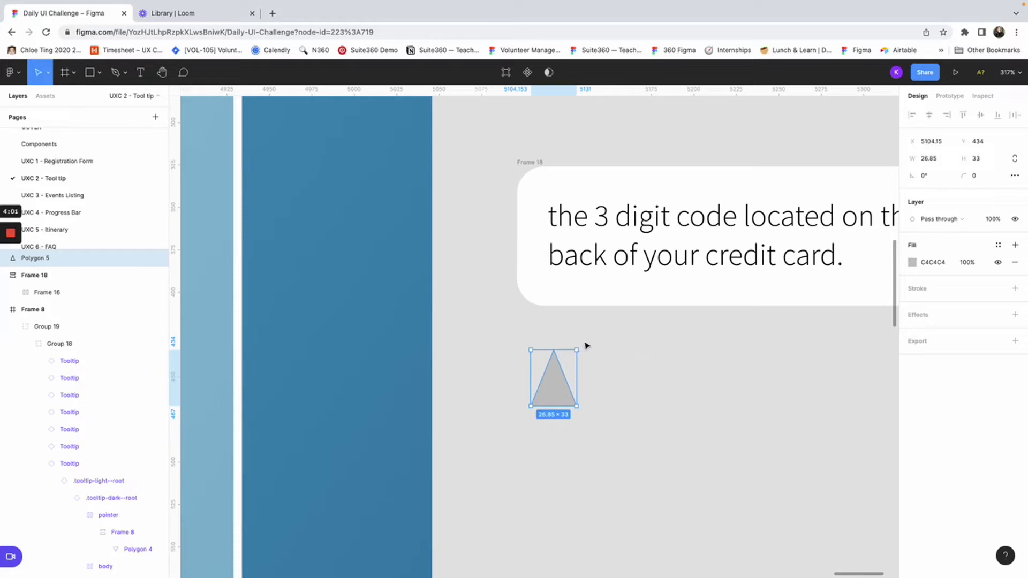
pyautogui.moveTo(582, 361); pyautogui.dragTo(502, 430)
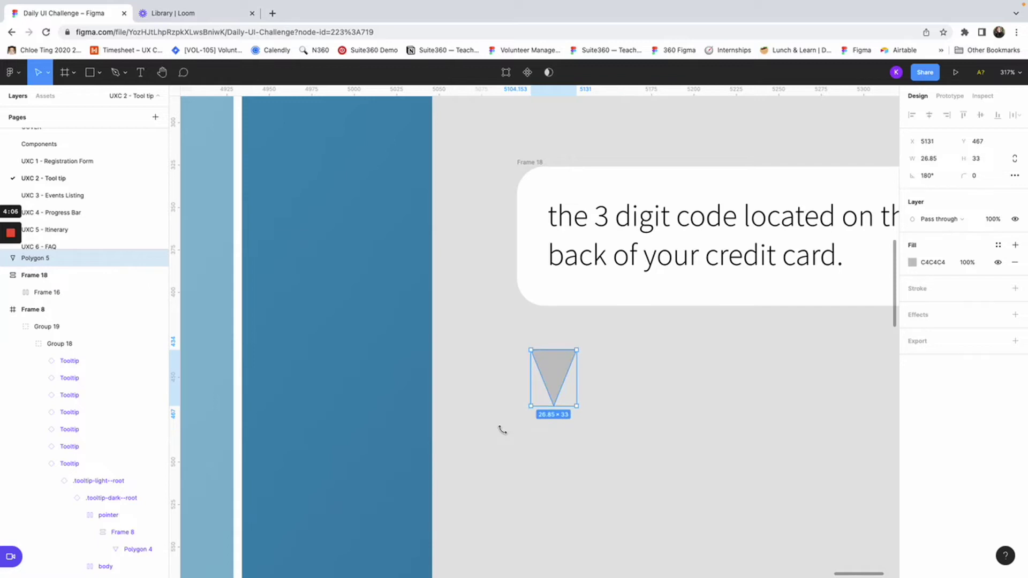
# Change the downward-pointing triangle's fill to white FFFFFF using the document colors.
pyautogui.click(682, 370)
pyautogui.click(556, 364)
pyautogui.click(913, 262)
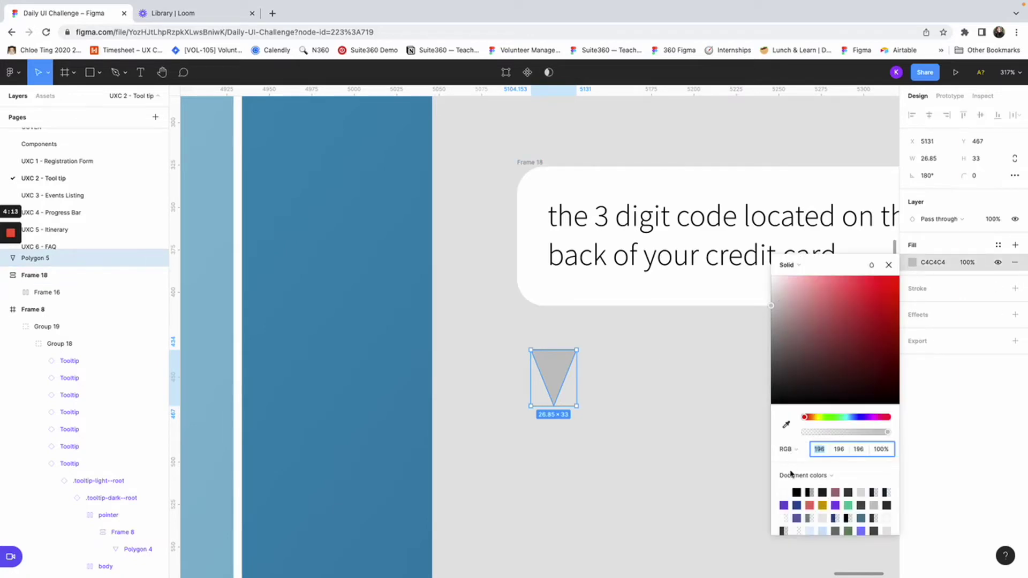
pyautogui.click(784, 492)
pyautogui.click(627, 413)
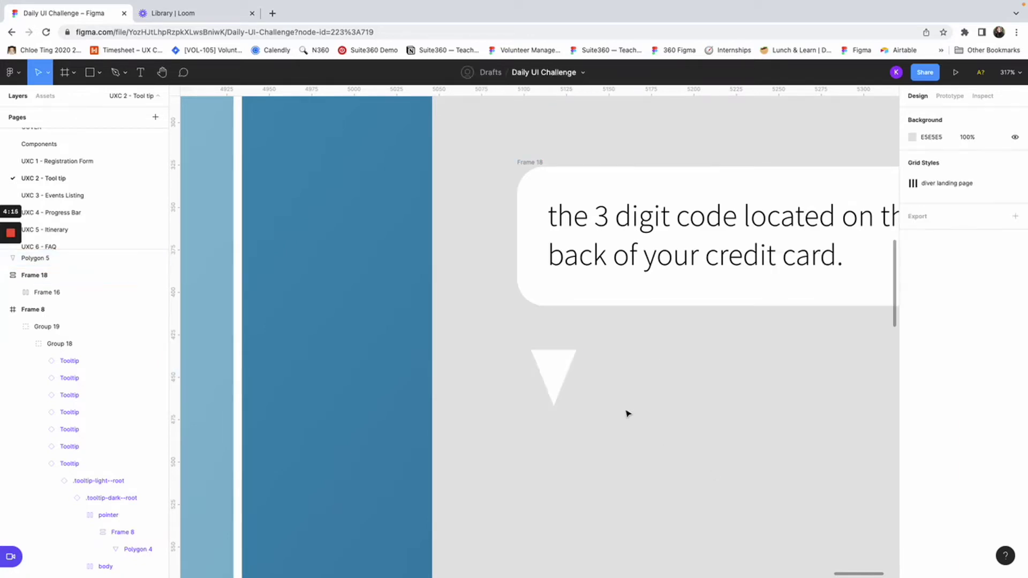
# Wrap the white triangle in its own auto layout frame and set the frame's padding to 0.
pyautogui.click(566, 367)
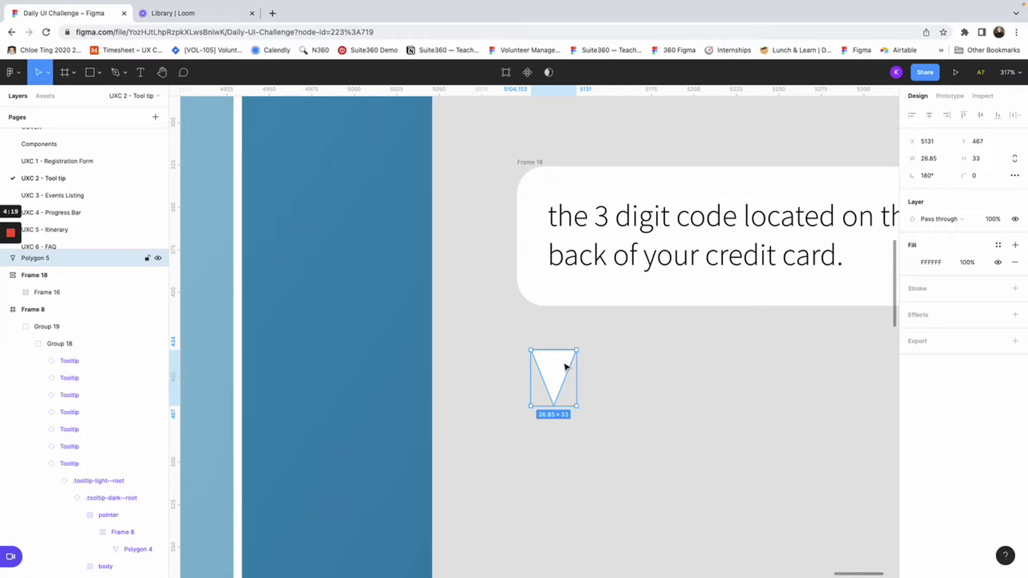
pyautogui.hotkey('shift', 'a')
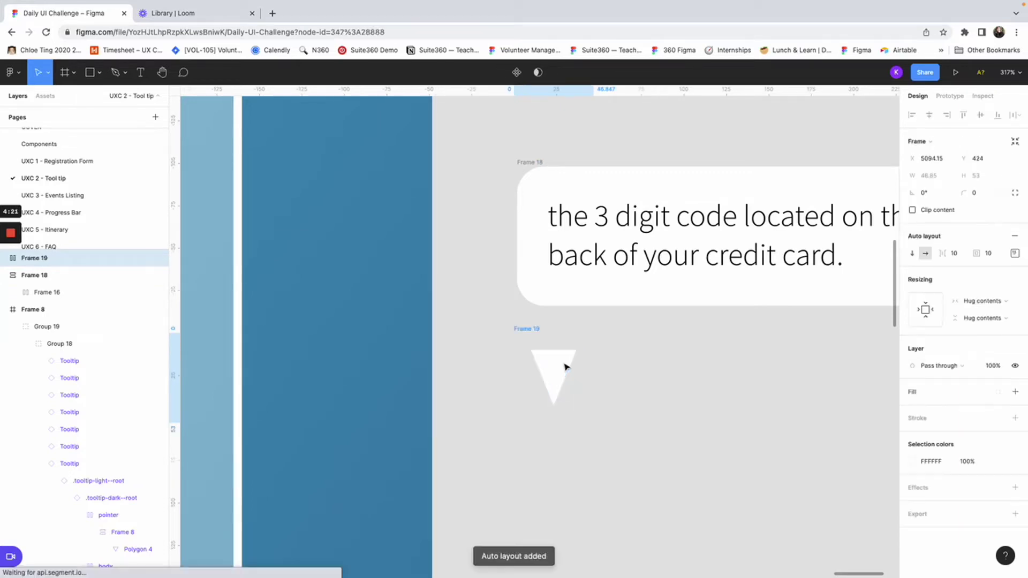
pyautogui.click(569, 366)
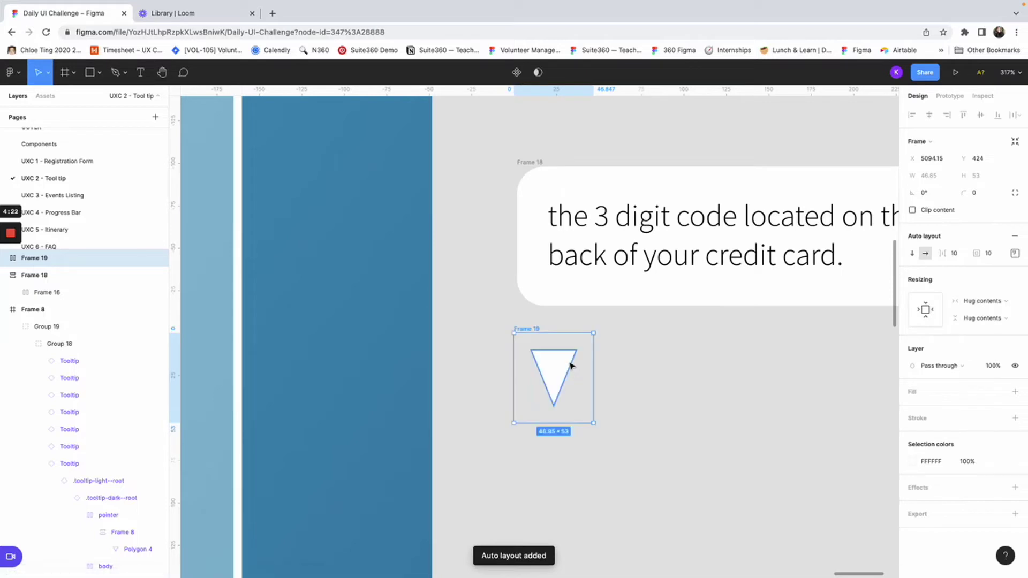
pyautogui.click(522, 335)
pyautogui.click(994, 256)
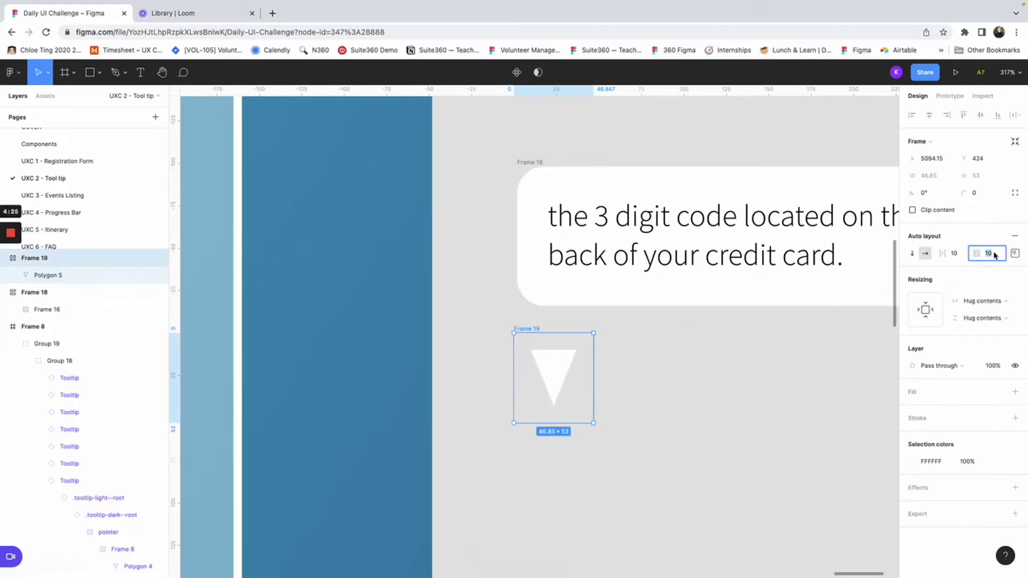
pyautogui.write('0')
pyautogui.press('Return')
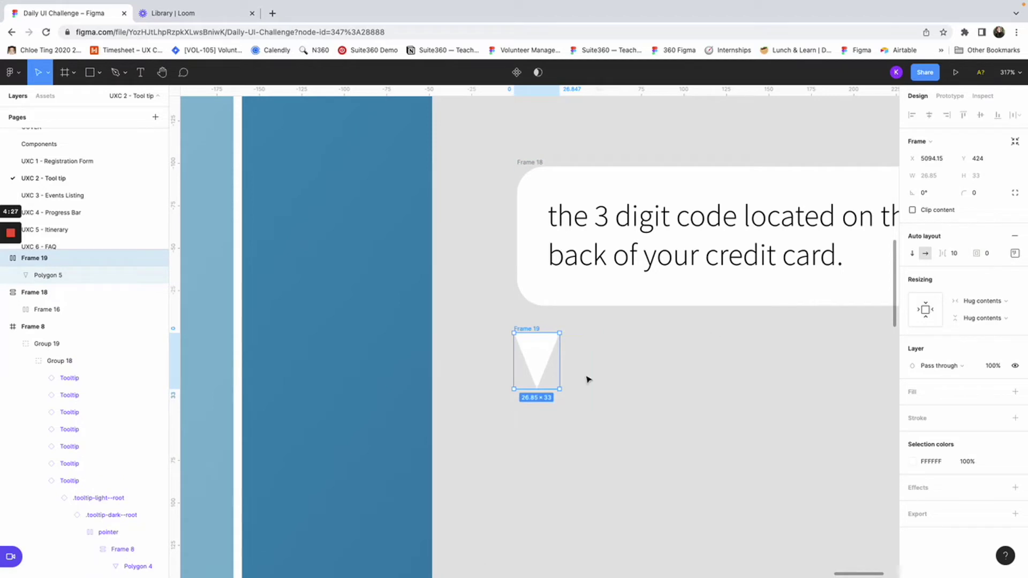
# Place the pointer frame flush against the tooltip body's lower edge and combine both frames in one auto layout frame.
pyautogui.moveTo(542, 356); pyautogui.dragTo(543, 329)
pyautogui.click(608, 390)
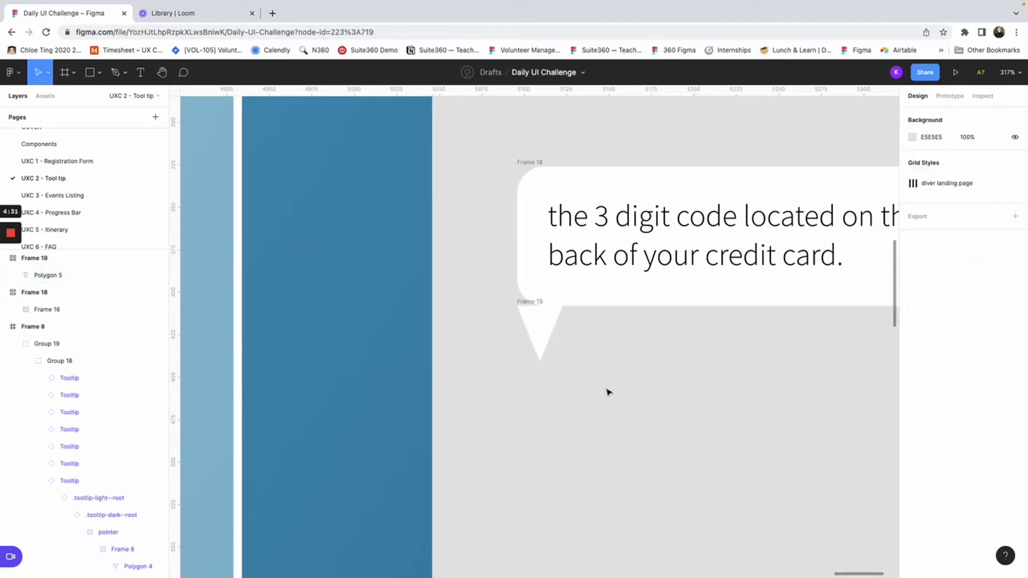
pyautogui.scroll(-3, 608, 390)
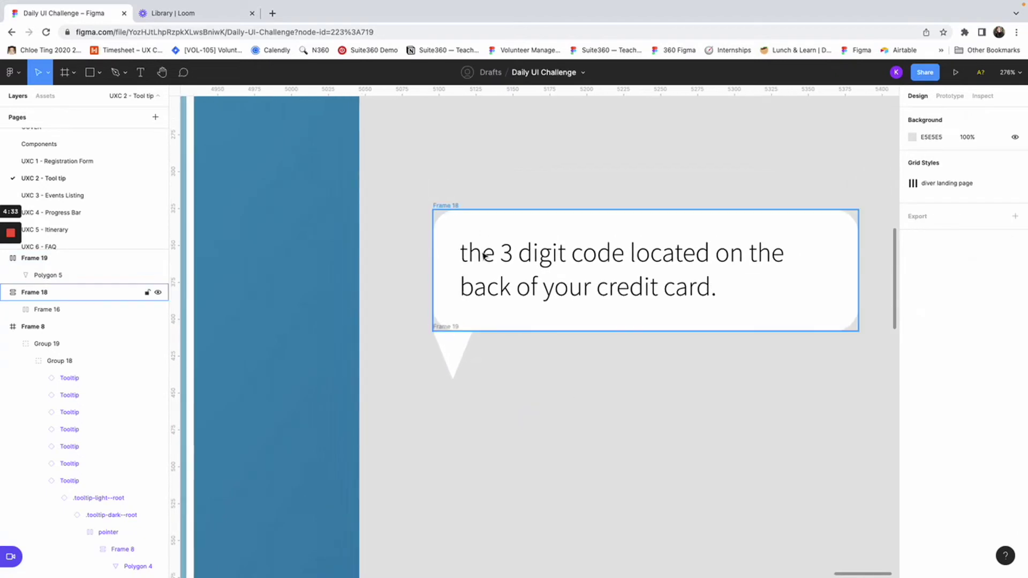
pyautogui.click(459, 217)
pyautogui.keyDown('shift'); pyautogui.click(452, 355); pyautogui.keyUp('shift')
pyautogui.hotkey('shift', 'a')
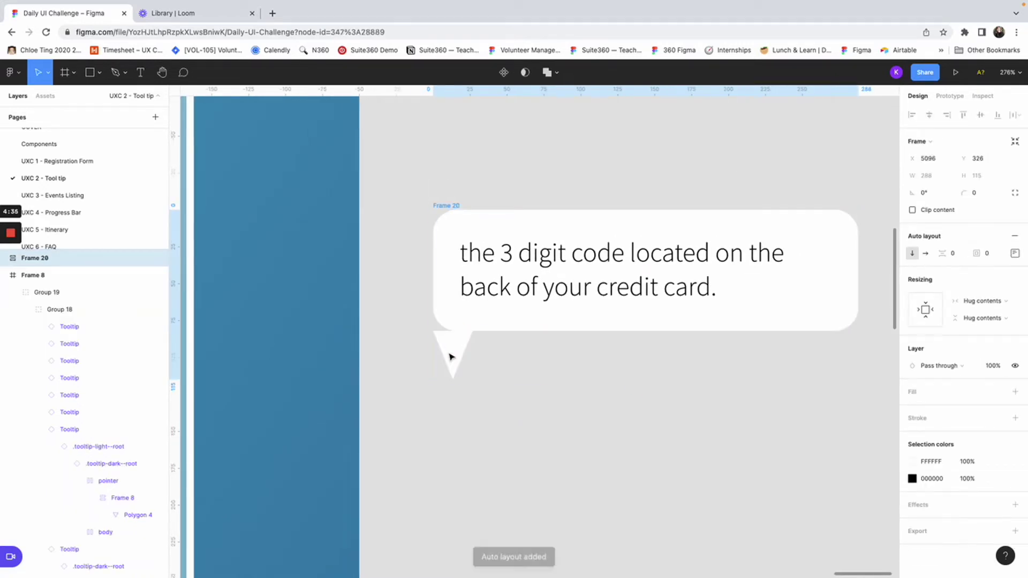
# Set the pointer frame's left padding to 20 inside the combined tooltip frame.
pyautogui.click(458, 352)
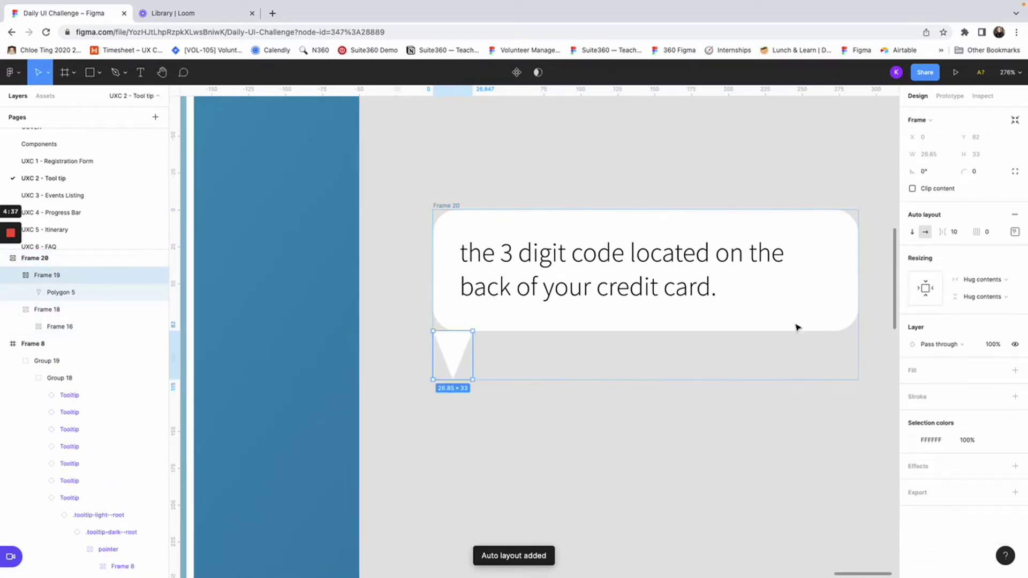
pyautogui.click(1014, 231)
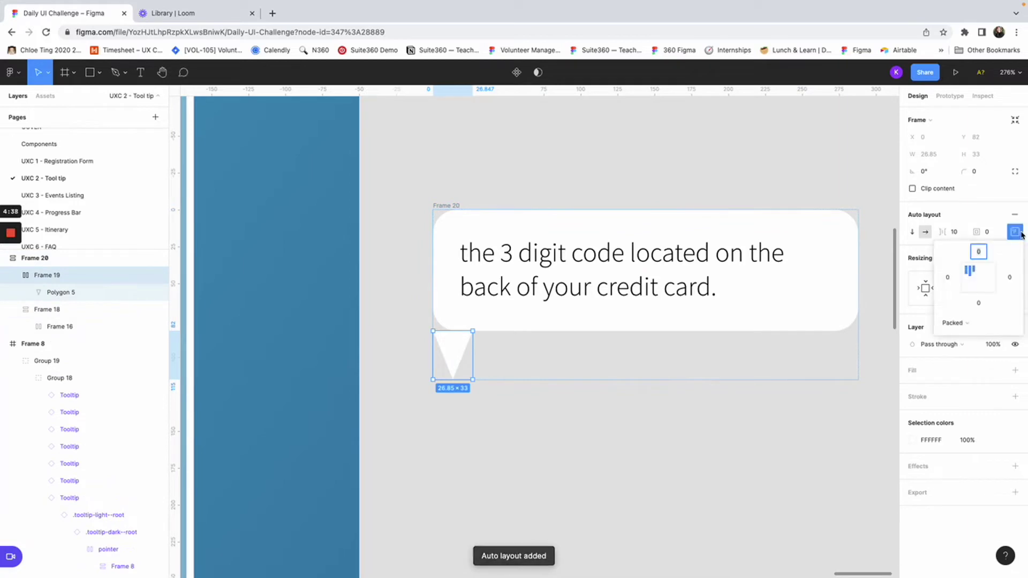
pyautogui.click(953, 277)
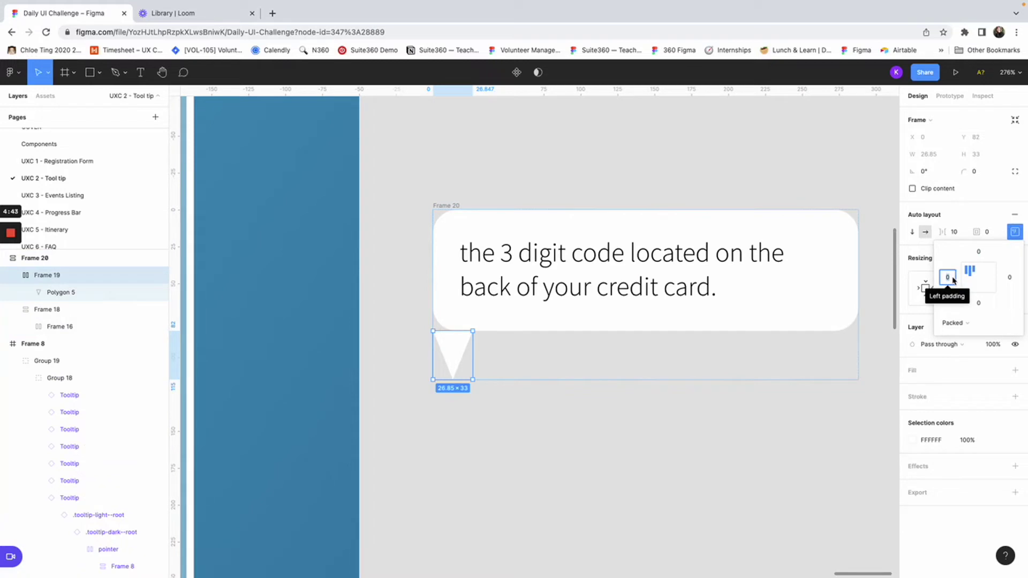
pyautogui.write('20')
pyautogui.press('Return')
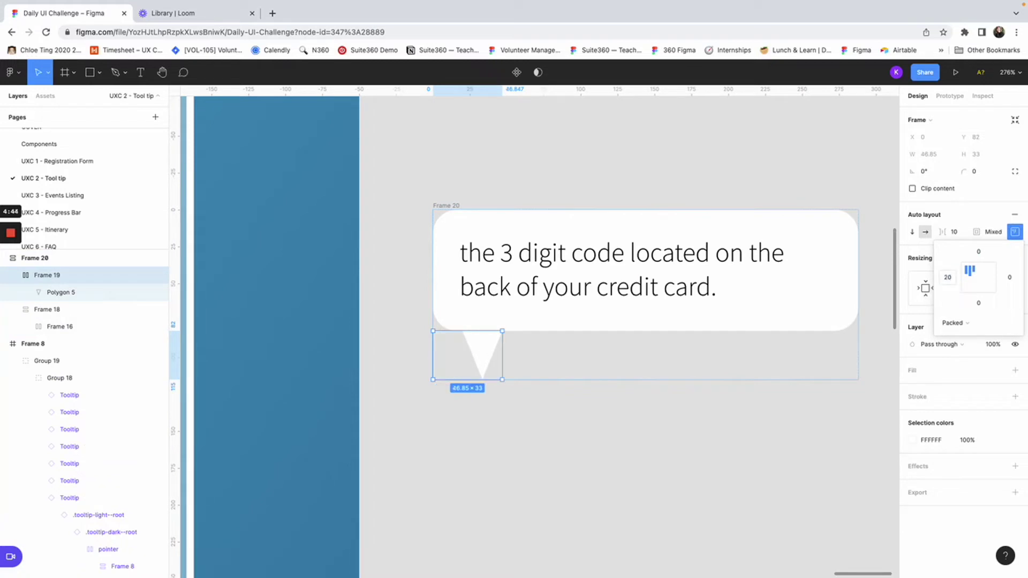
pyautogui.click(948, 277)
pyautogui.click(956, 213)
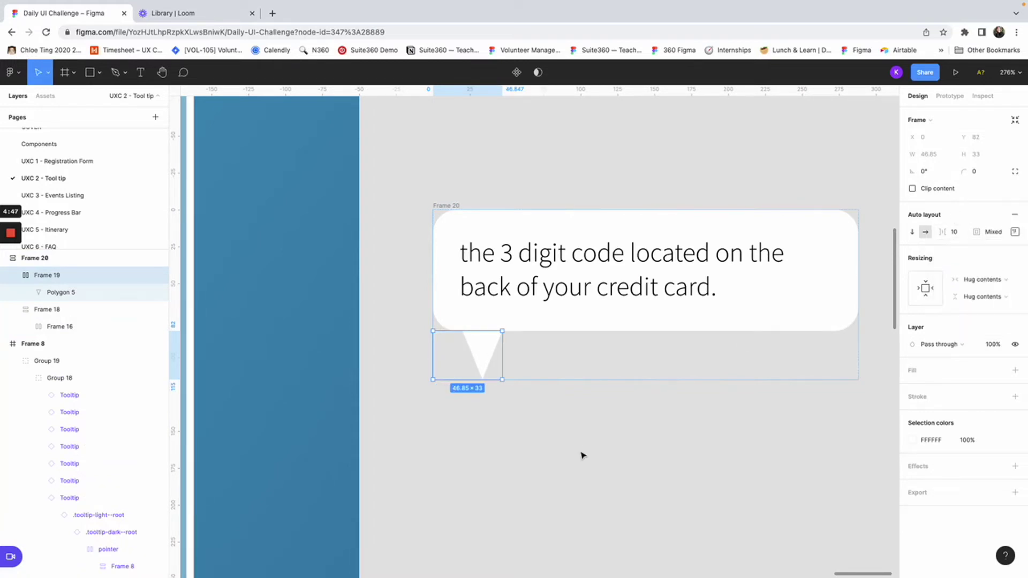
# Set the pointer frame's right padding to 20.
pyautogui.click(583, 454)
pyautogui.click(479, 344)
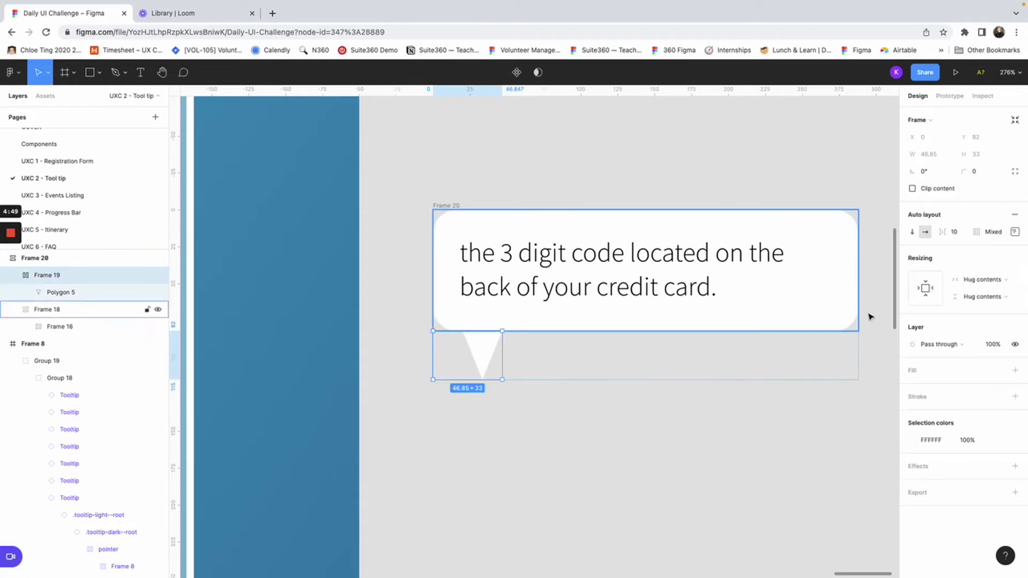
pyautogui.click(1015, 232)
pyautogui.click(1009, 278)
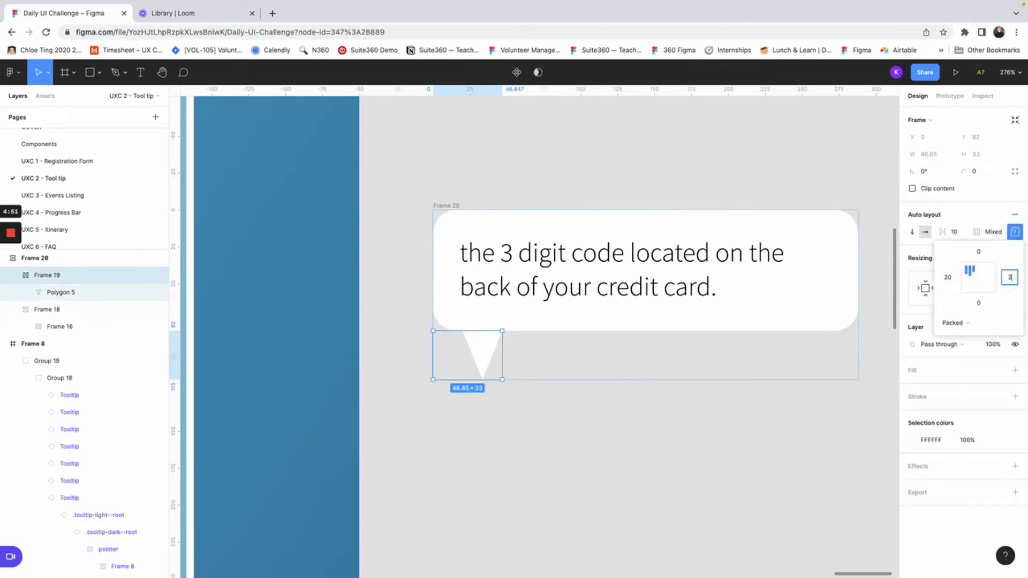
pyautogui.write('0')
pyautogui.press('Return')
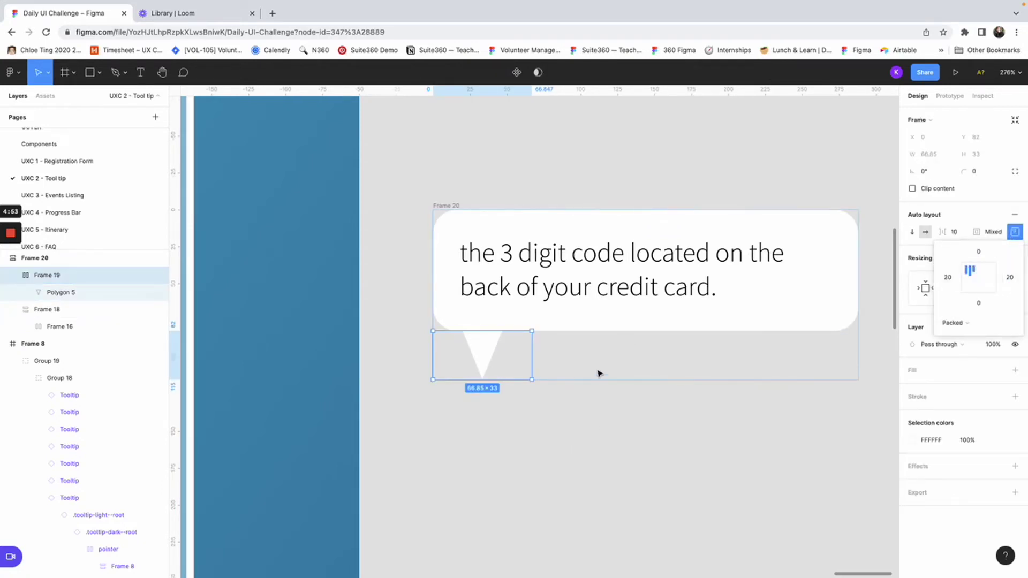
pyautogui.click(973, 210)
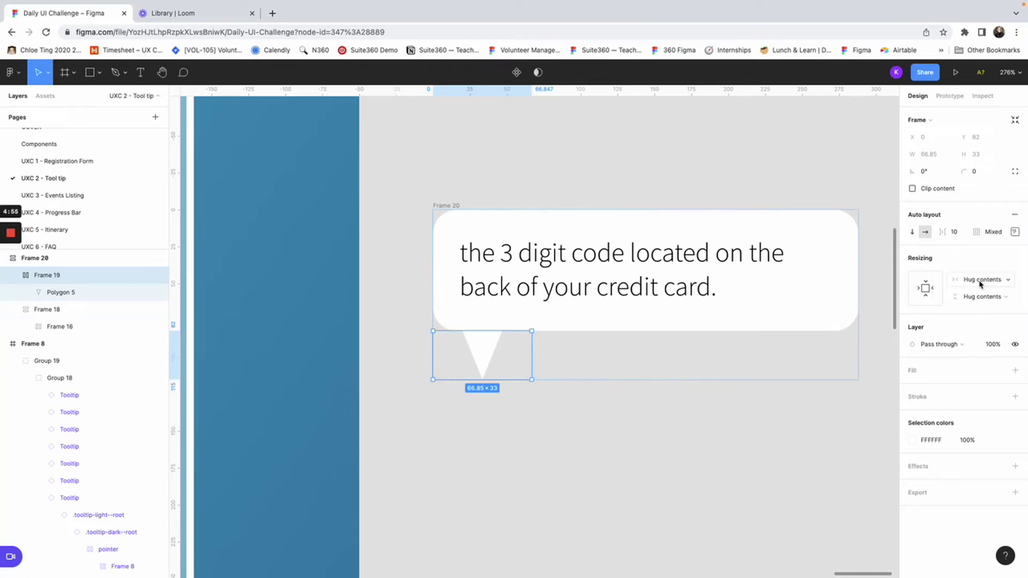
# Set the pointer frame's horizontal resizing to Fill container so it spans the tooltip's width.
pyautogui.click(981, 285)
pyautogui.click(978, 296)
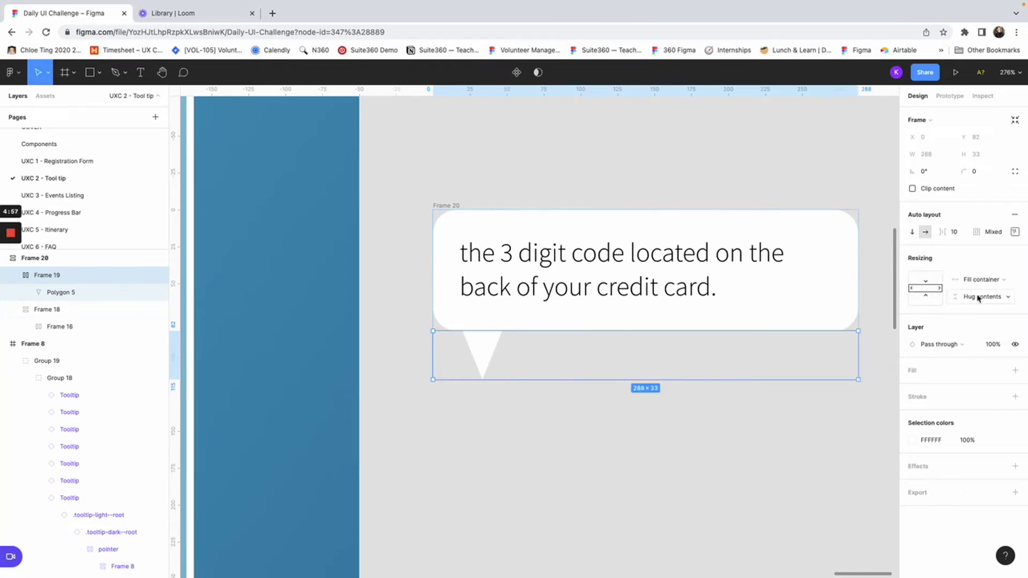
pyautogui.click(624, 443)
# Convert the whole tooltip frame, body and pointer included, into a component and duplicate it.
pyautogui.scroll(-5, 618, 443)
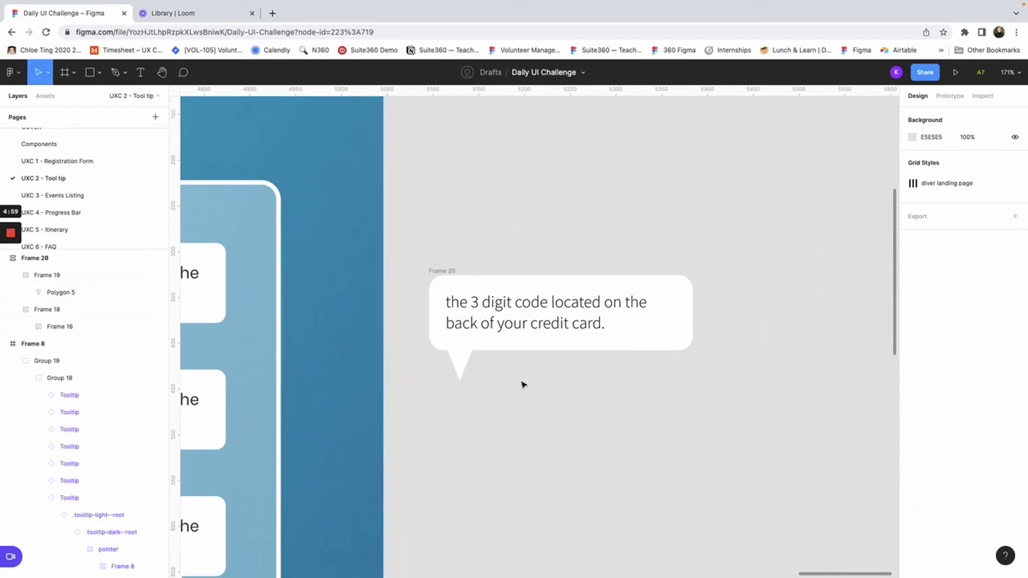
pyautogui.click(444, 273)
pyautogui.scroll(-2, 477, 323)
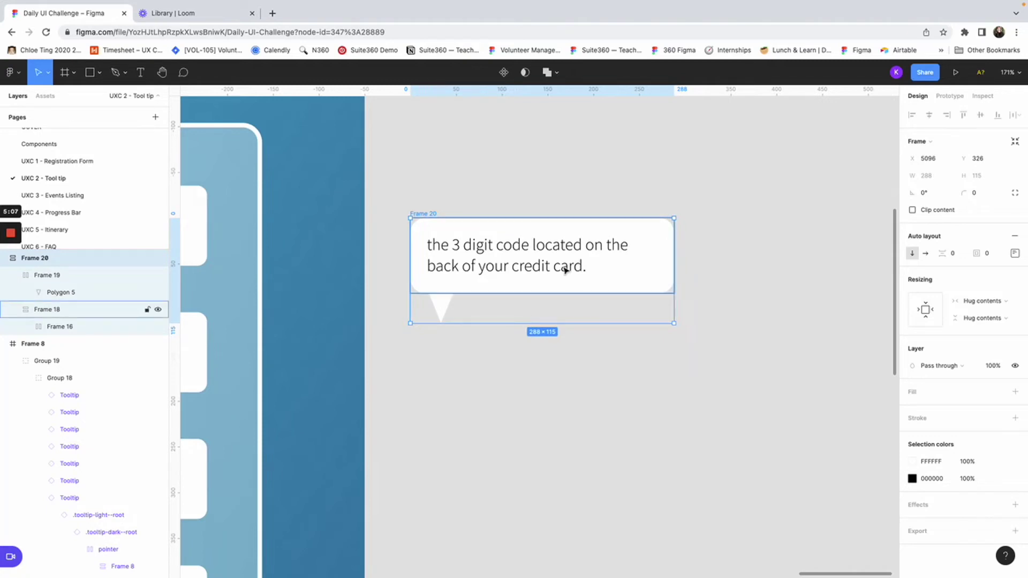
pyautogui.click(503, 73)
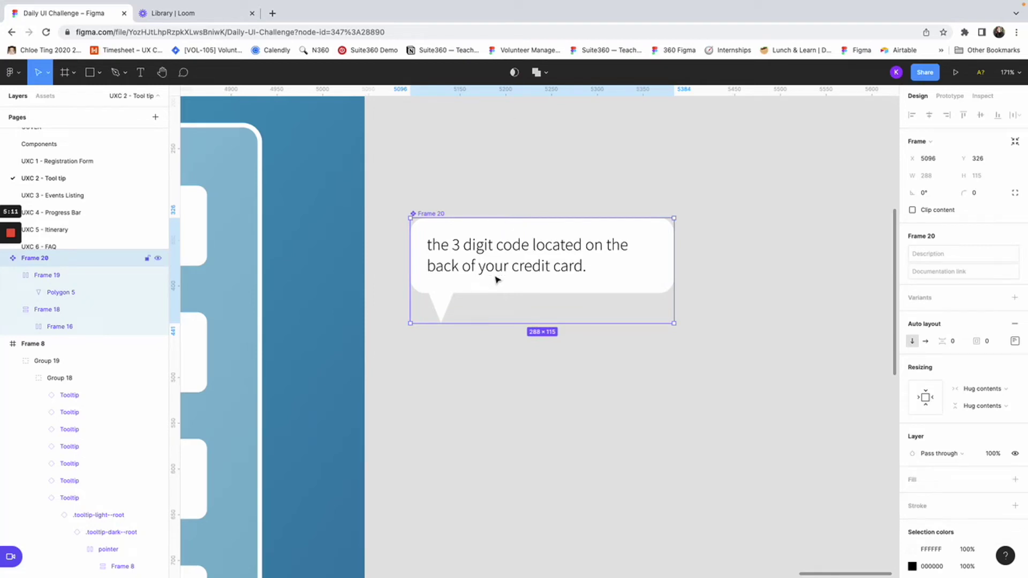
pyautogui.hotkey('ctrl', 'd')
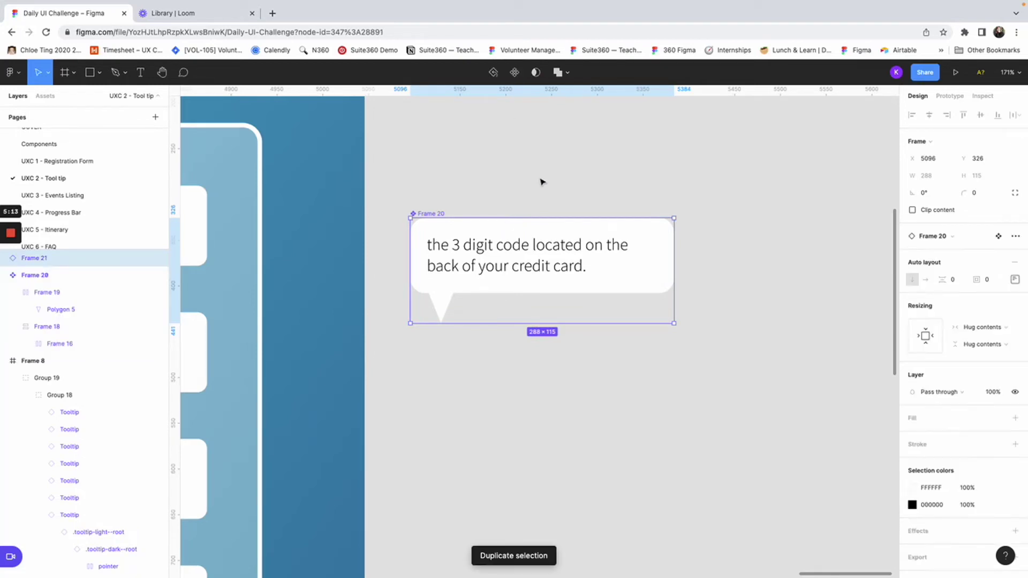
# Place the duplicated tooltip below the original and set its pointer frame's auto layout alignment to top center.
pyautogui.moveTo(514, 257); pyautogui.dragTo(514, 368)
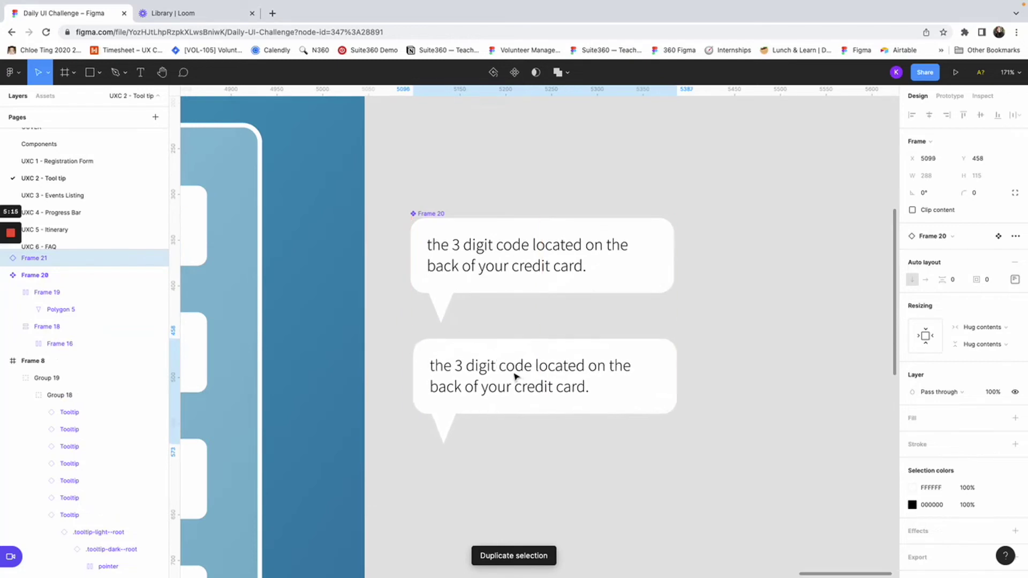
pyautogui.click(443, 427)
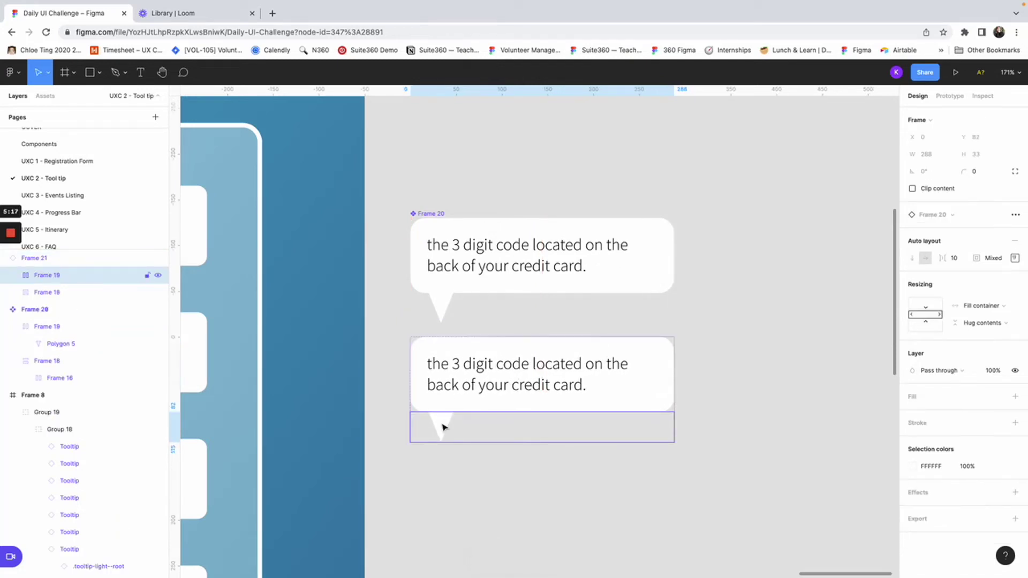
pyautogui.click(1015, 258)
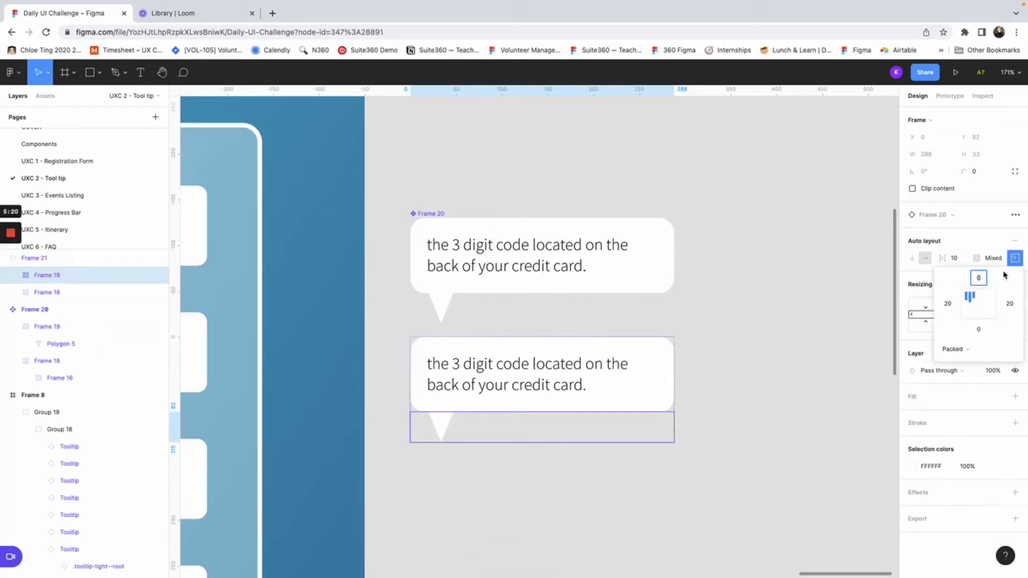
pyautogui.click(980, 298)
pyautogui.click(714, 380)
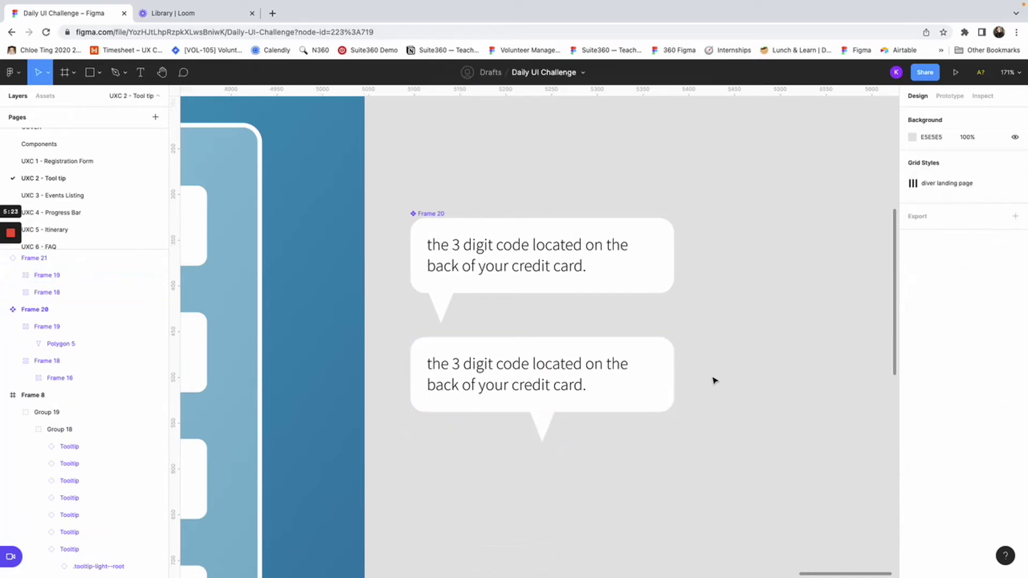
# Duplicate the original tooltip component again and place the copy below the center-pointer tooltip.
pyautogui.scroll(-3, 714, 381)
pyautogui.click(608, 196)
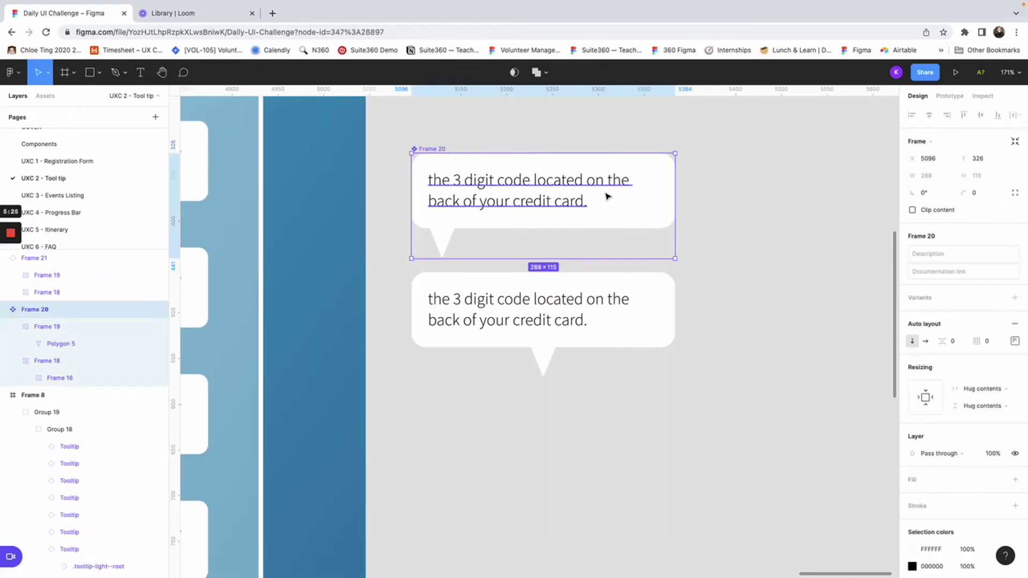
pyautogui.hotkey('ctrl', 'd')
pyautogui.moveTo(590, 179); pyautogui.dragTo(591, 438)
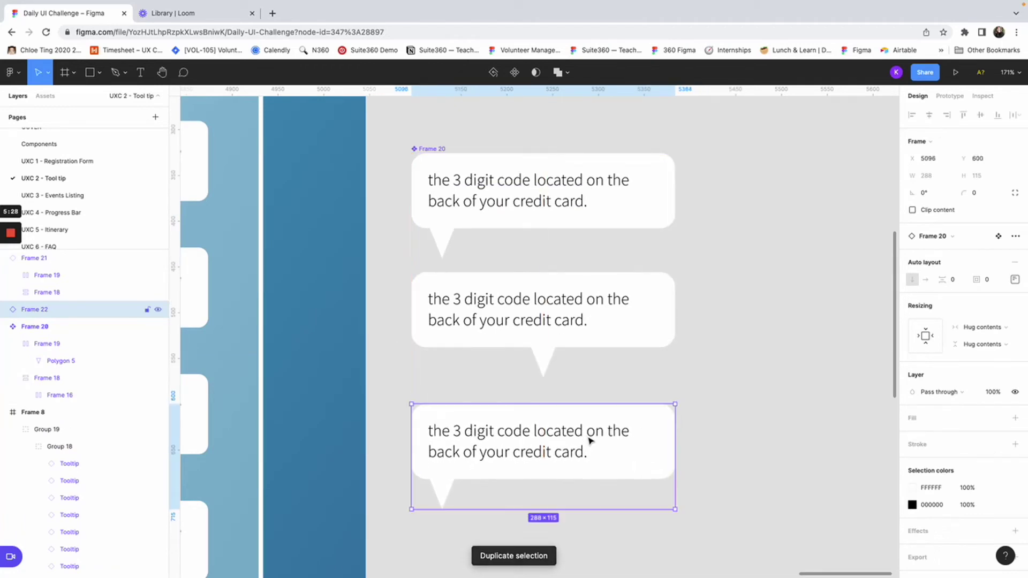
# Set the third tooltip's pointer frame to top right alignment in its auto layout.
pyautogui.doubleClick(438, 492)
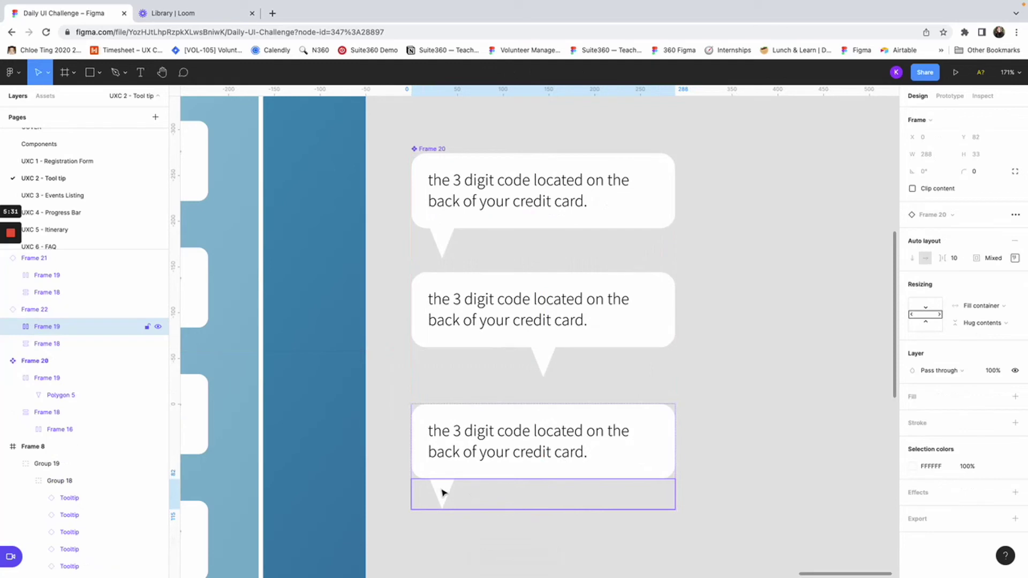
pyautogui.click(1015, 258)
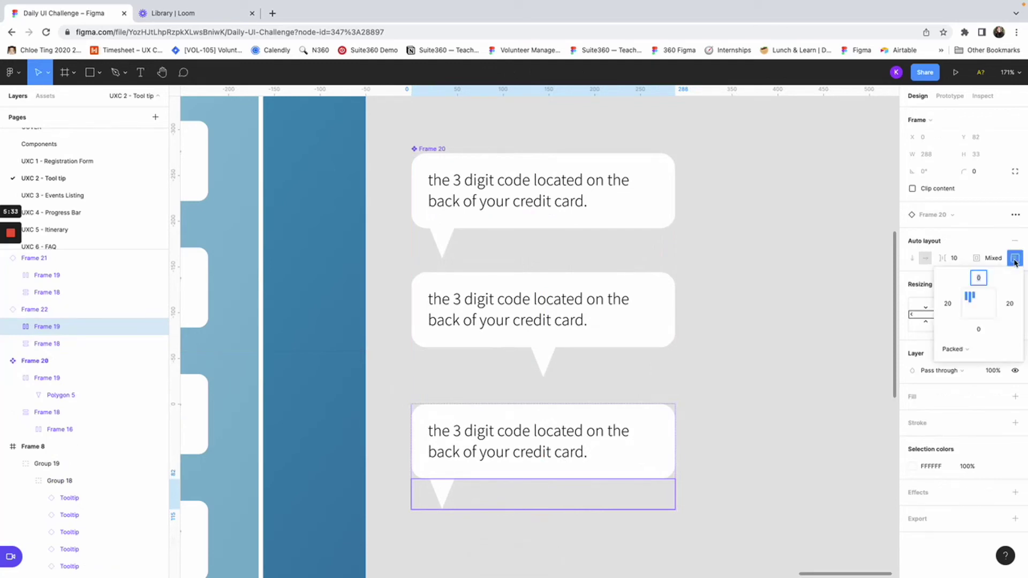
pyautogui.click(993, 299)
pyautogui.click(827, 346)
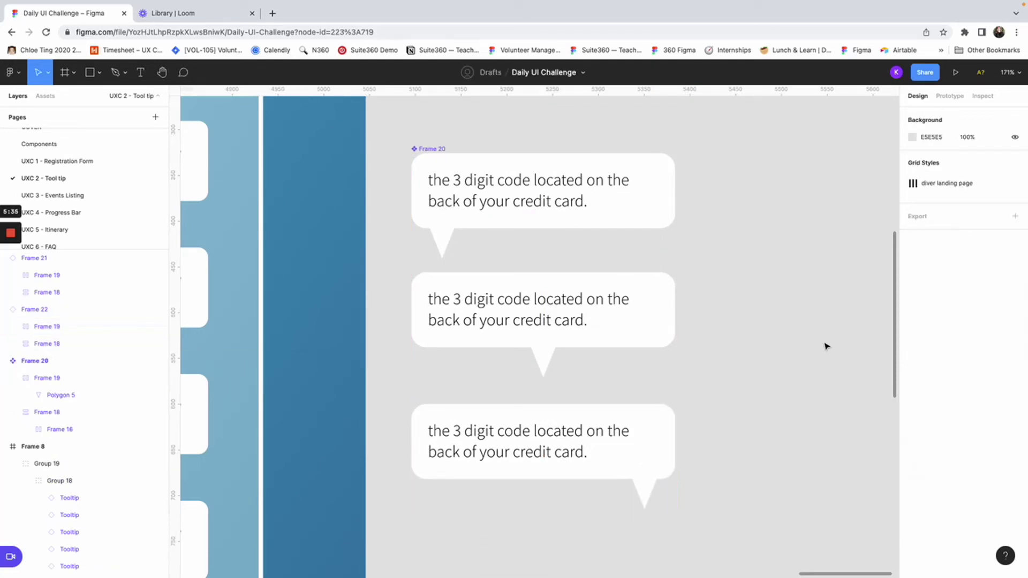
# Convert the center-pointer and right-pointer tooltip instances each into a component of their own.
pyautogui.scroll(-3, 766, 385)
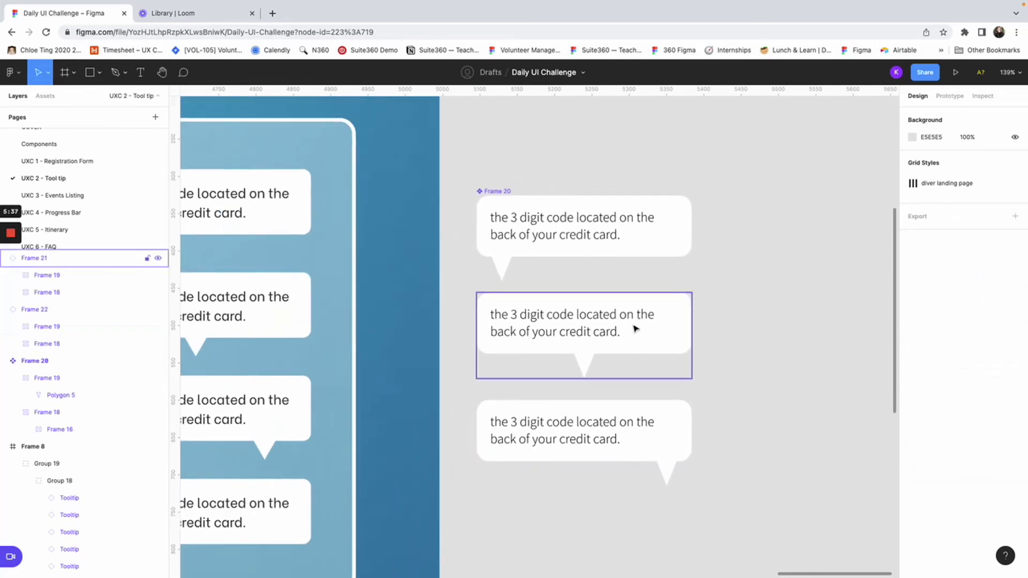
pyautogui.click(494, 225)
pyautogui.click(502, 308)
pyautogui.click(515, 251)
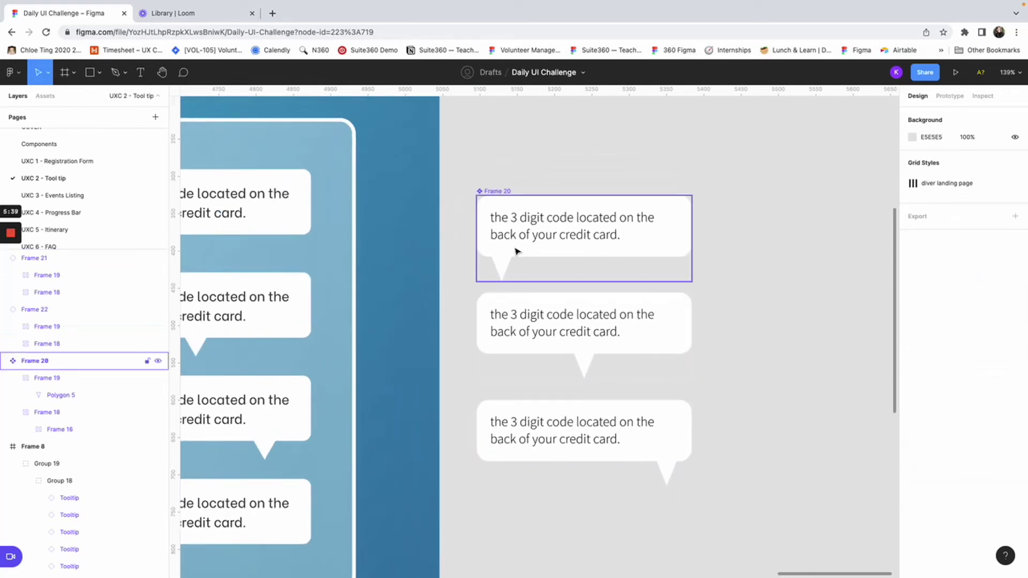
pyautogui.click(510, 322)
pyautogui.click(512, 322)
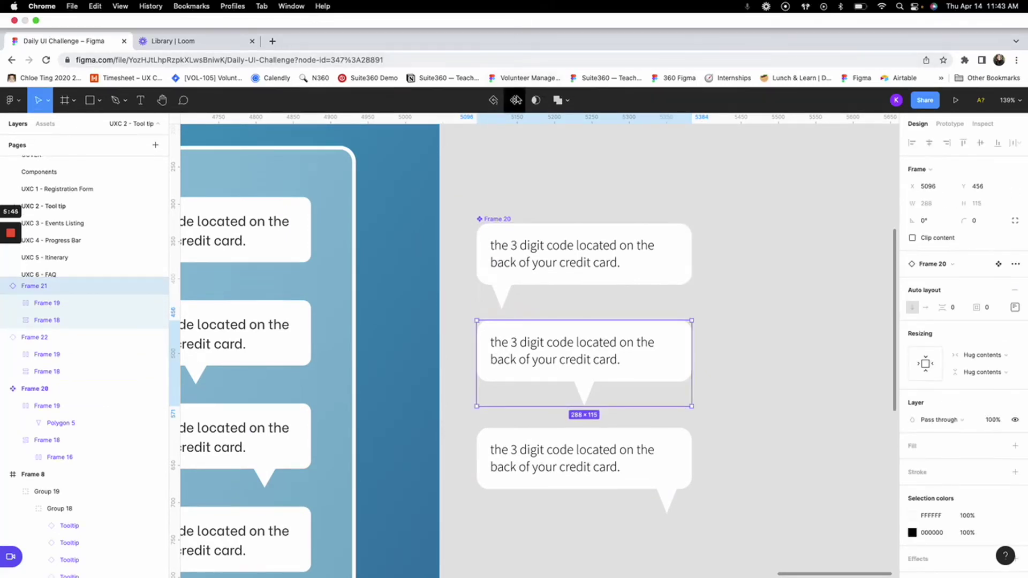
pyautogui.click(518, 104)
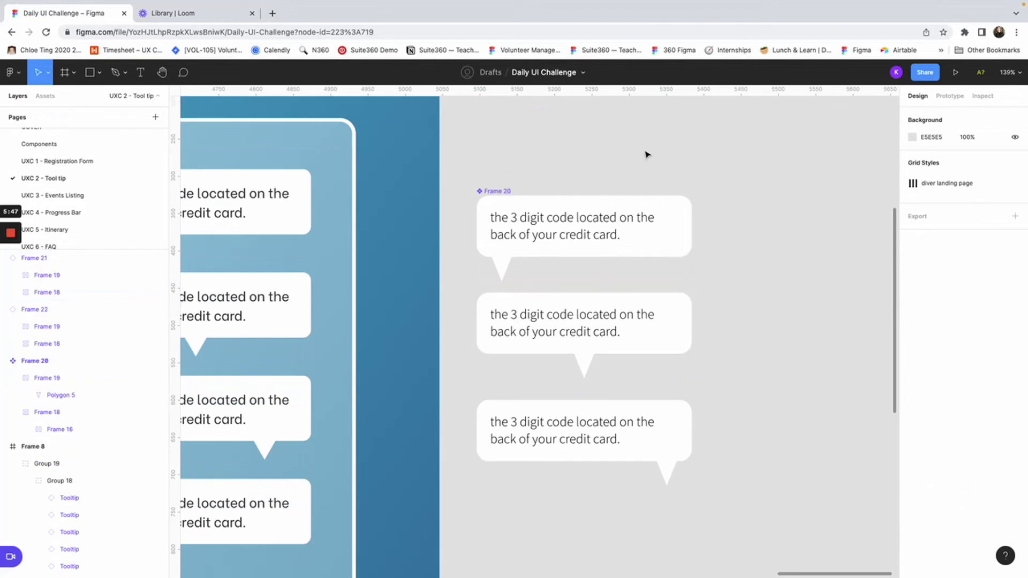
pyautogui.click(530, 316)
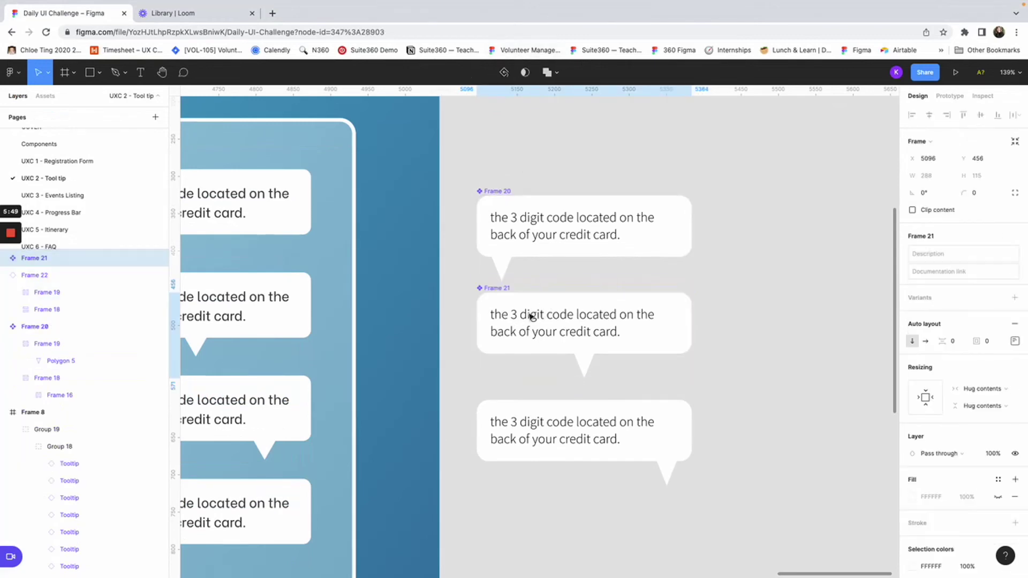
pyautogui.click(530, 413)
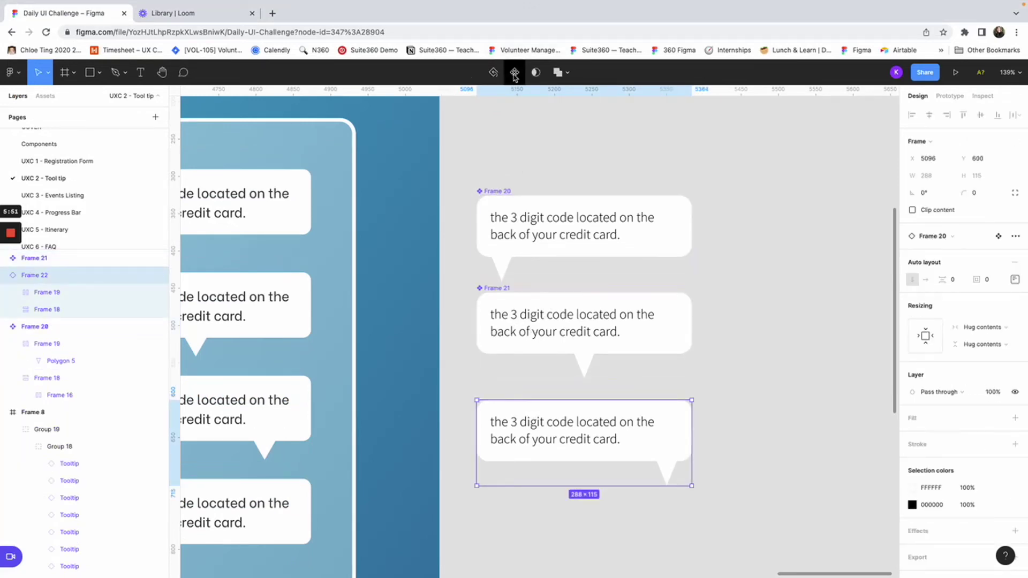
pyautogui.click(515, 75)
# Select all three tooltip components and combine them as variants of one component set.
pyautogui.hscroll(3, 768, 322)
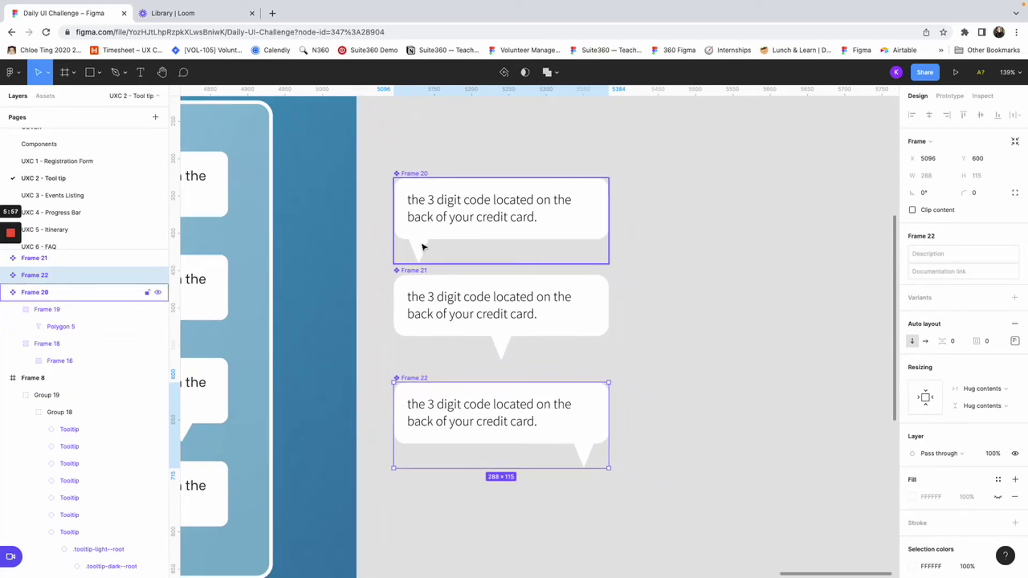
pyautogui.moveTo(383, 166); pyautogui.dragTo(664, 499)
pyautogui.click(962, 261)
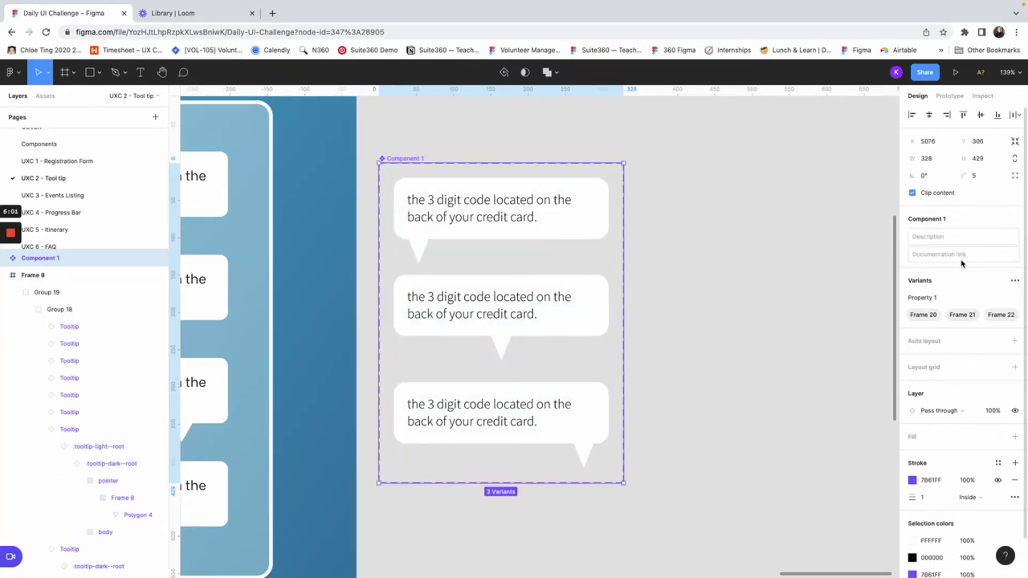
# Find Component 1 in the file's assets and place an instance to the right of the component set.
pyautogui.click(45, 96)
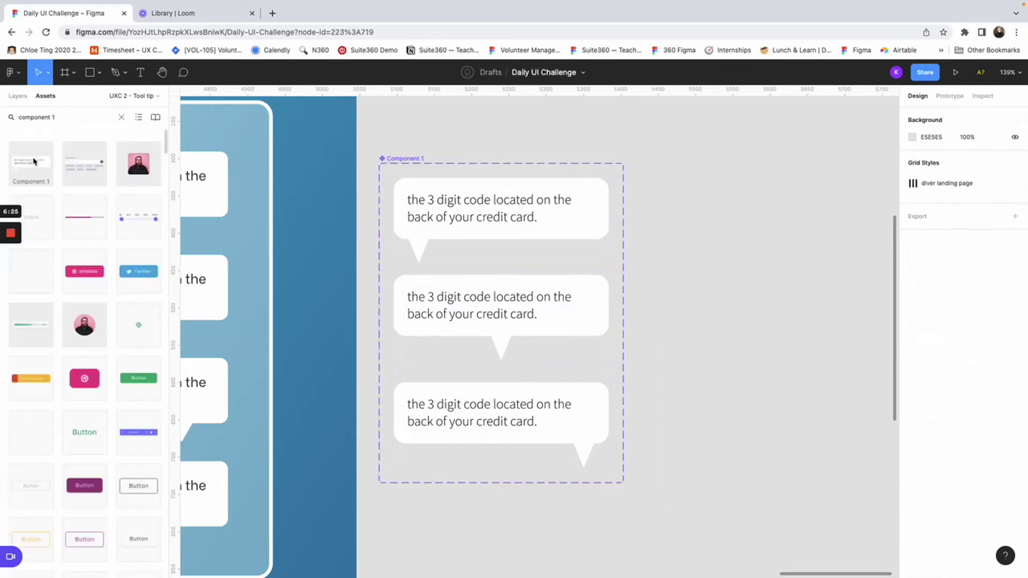
pyautogui.moveTo(33, 162); pyautogui.dragTo(759, 224)
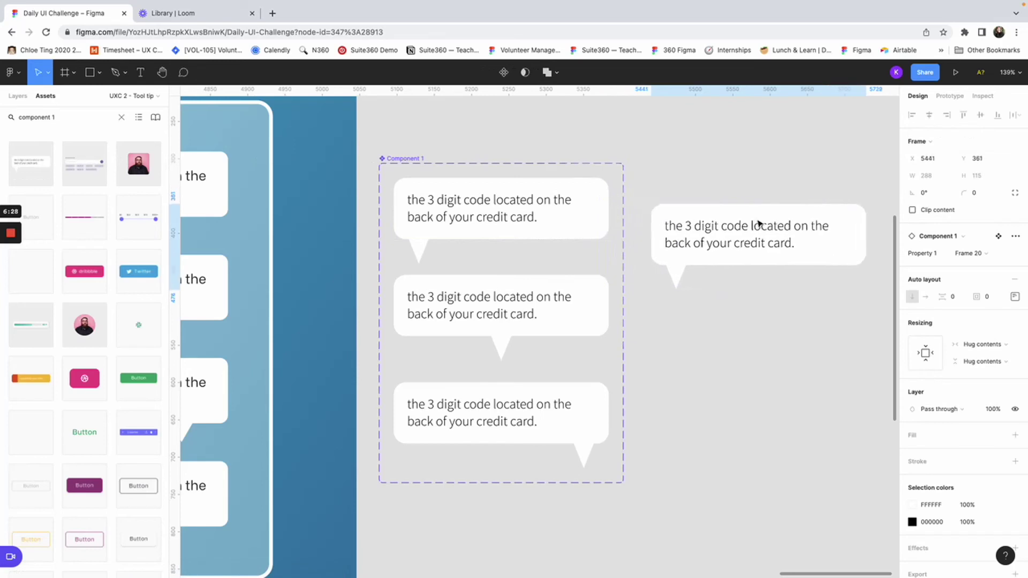
# Switch the instance's Property 1 to the Frame 21 variant and then to Frame 22.
pyautogui.click(984, 238)
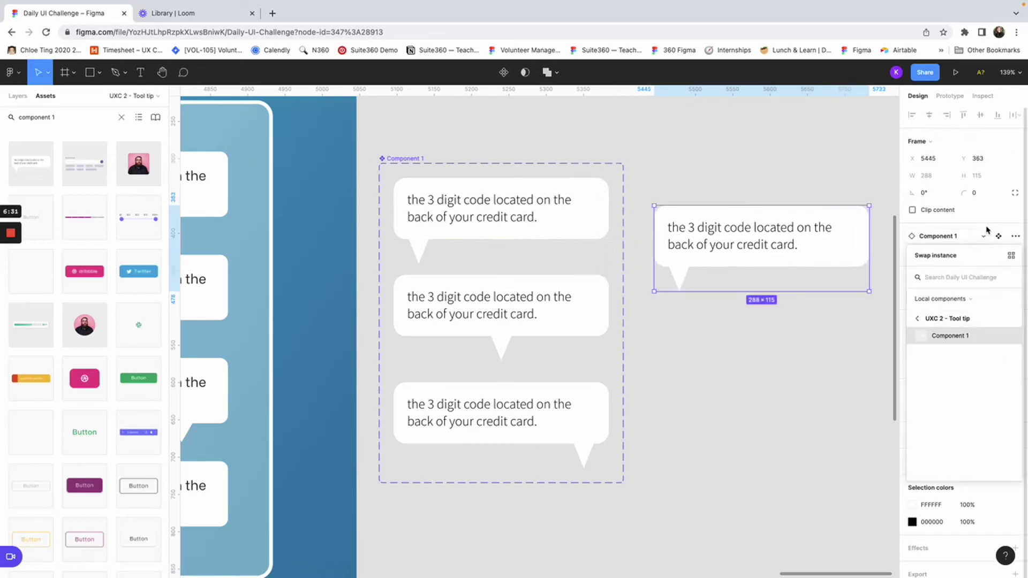
pyautogui.click(987, 232)
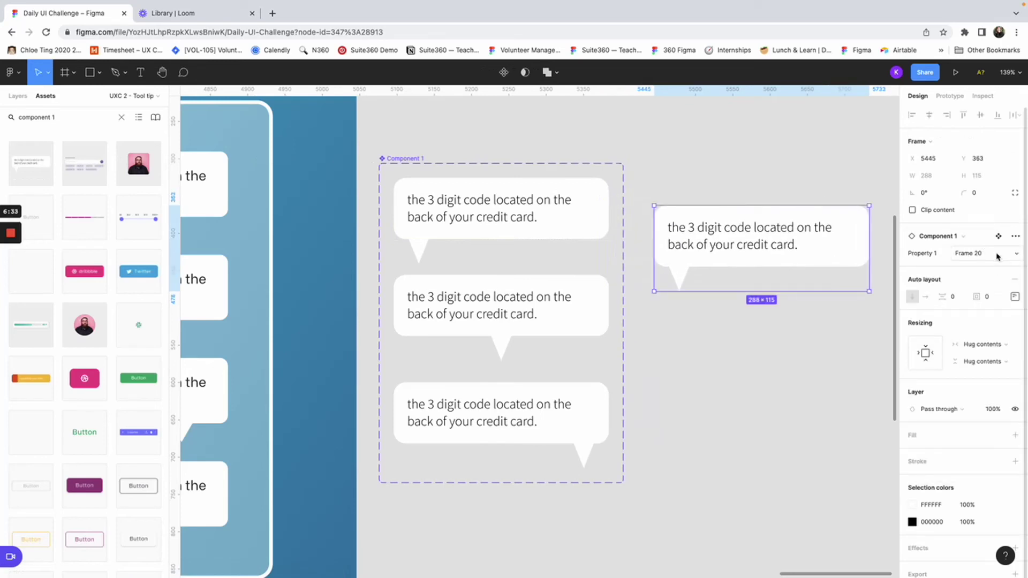
pyautogui.click(988, 254)
pyautogui.click(985, 268)
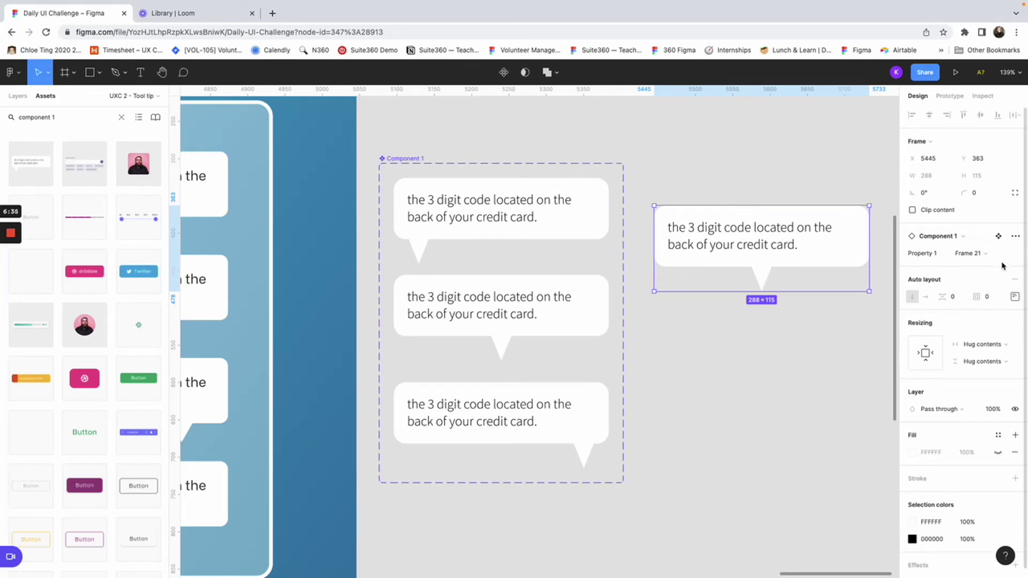
pyautogui.click(995, 255)
pyautogui.click(992, 268)
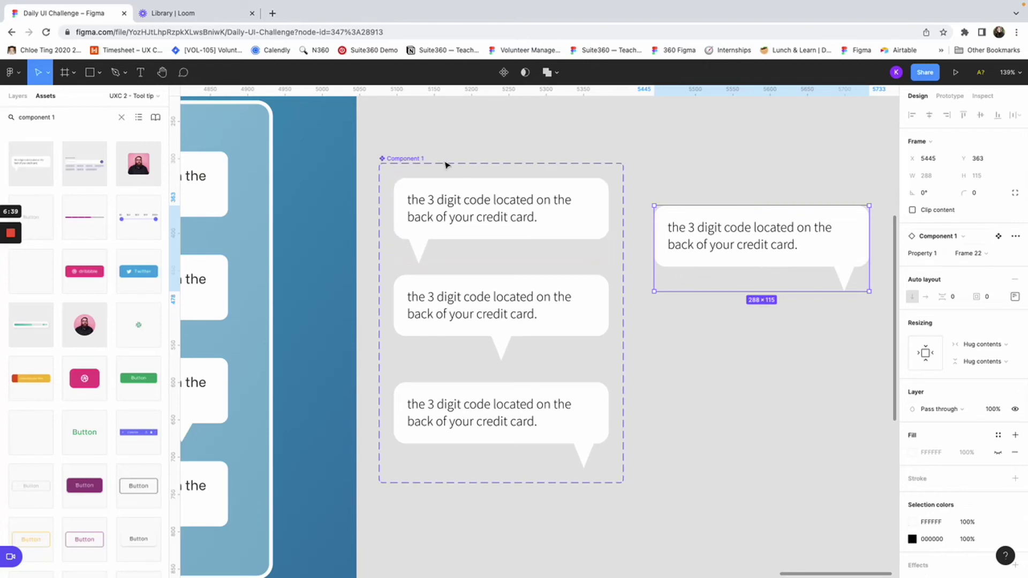
# Rename the component set to Tooltip.
pyautogui.click(416, 162)
pyautogui.doubleClick(412, 158)
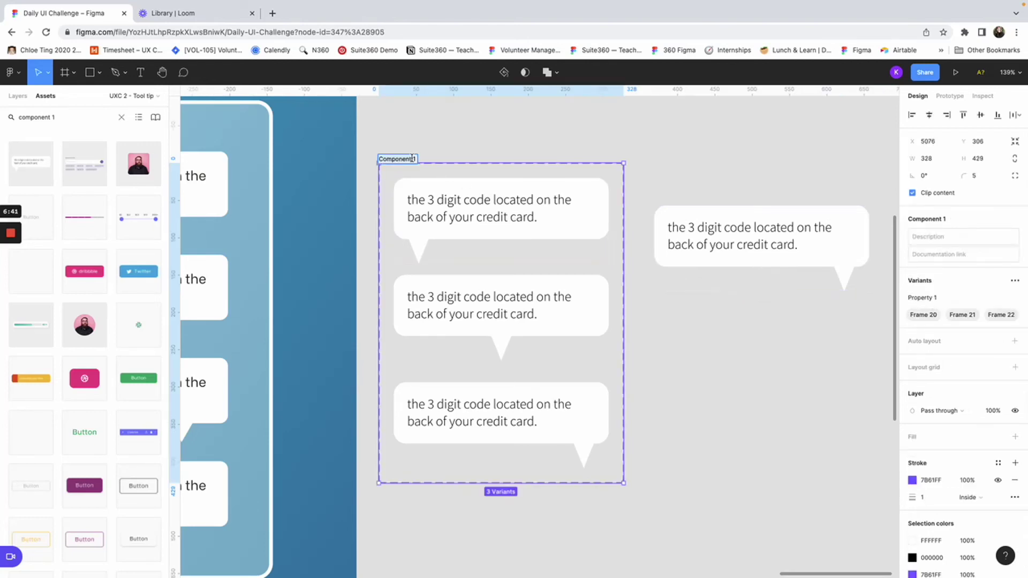
pyautogui.write('Tooltip')
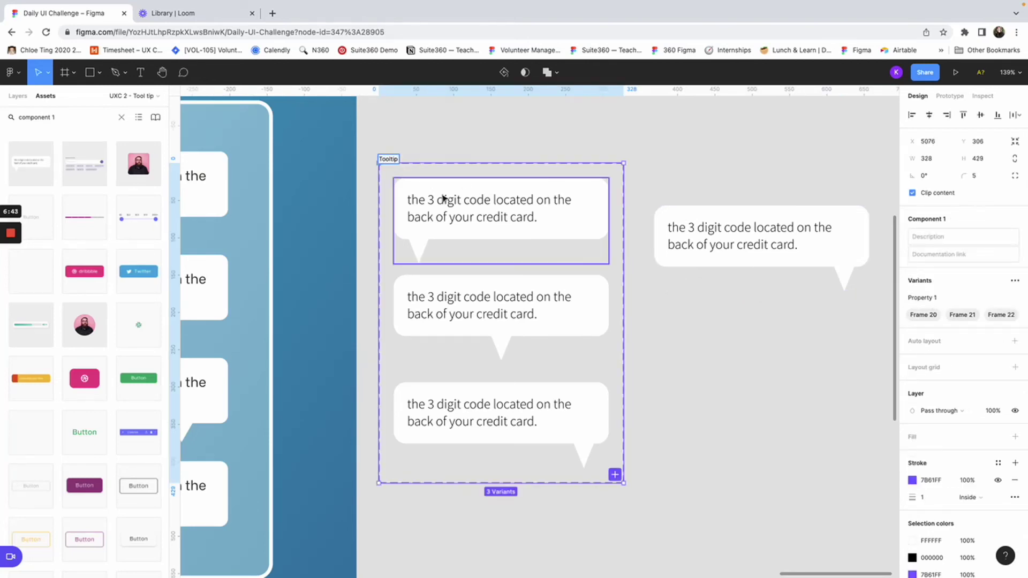
# Set Property 1 to left for the variant with the left pointer and to centre for the middle one.
pyautogui.click(471, 202)
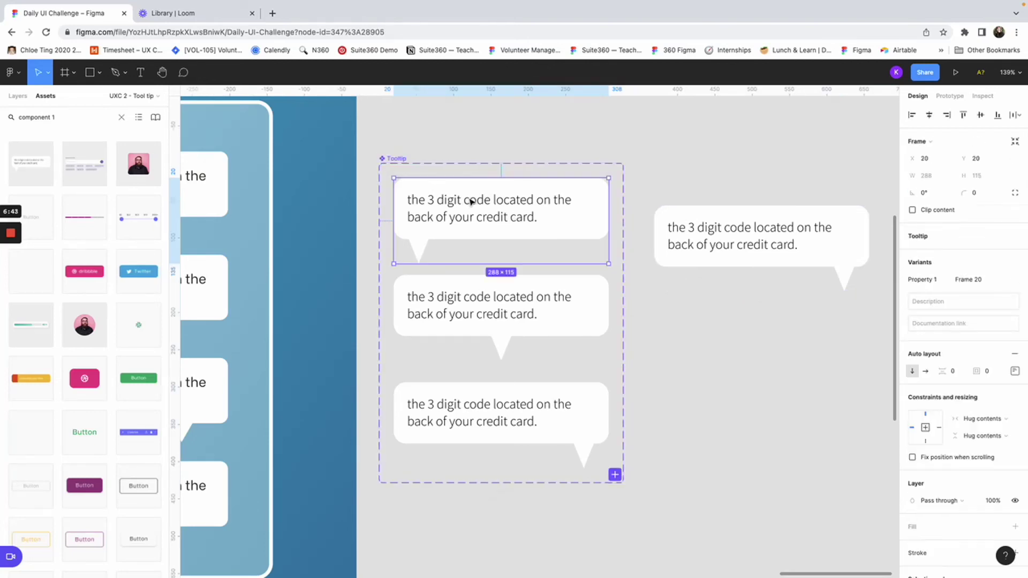
pyautogui.click(961, 284)
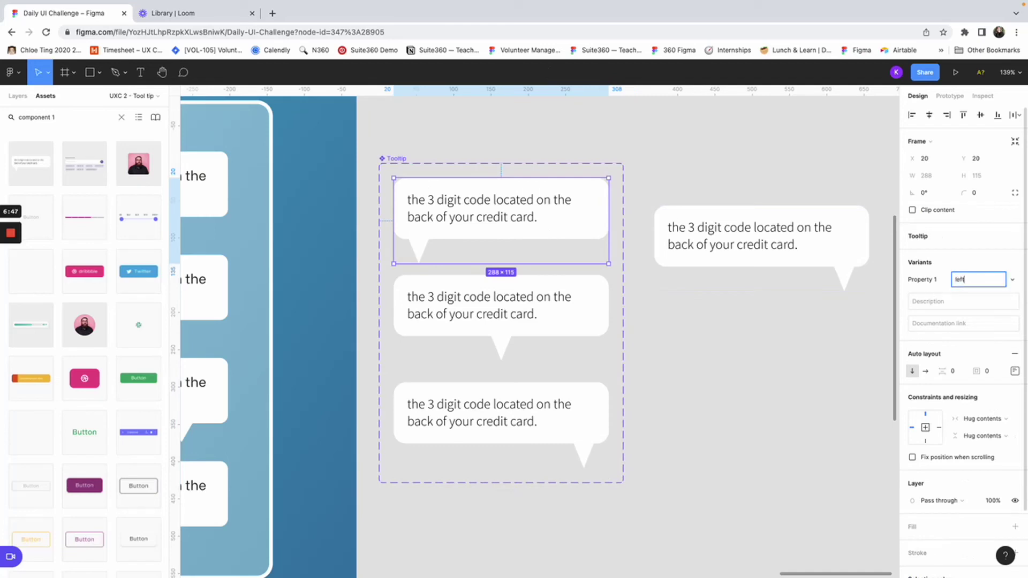
pyautogui.click(593, 314)
pyautogui.click(964, 279)
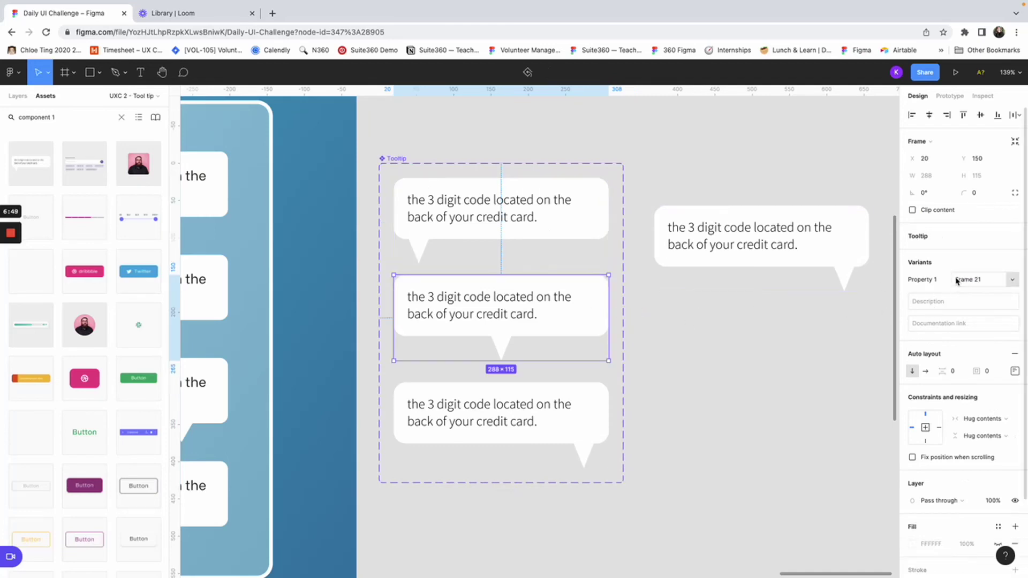
pyautogui.write('right')
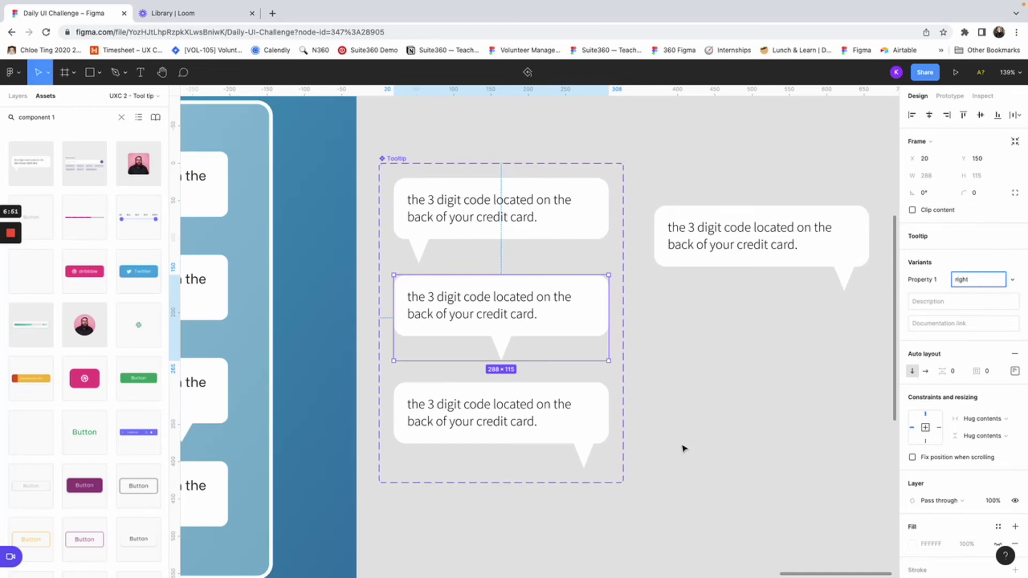
pyautogui.press('BackSpace')
pyautogui.press('BackSpace')
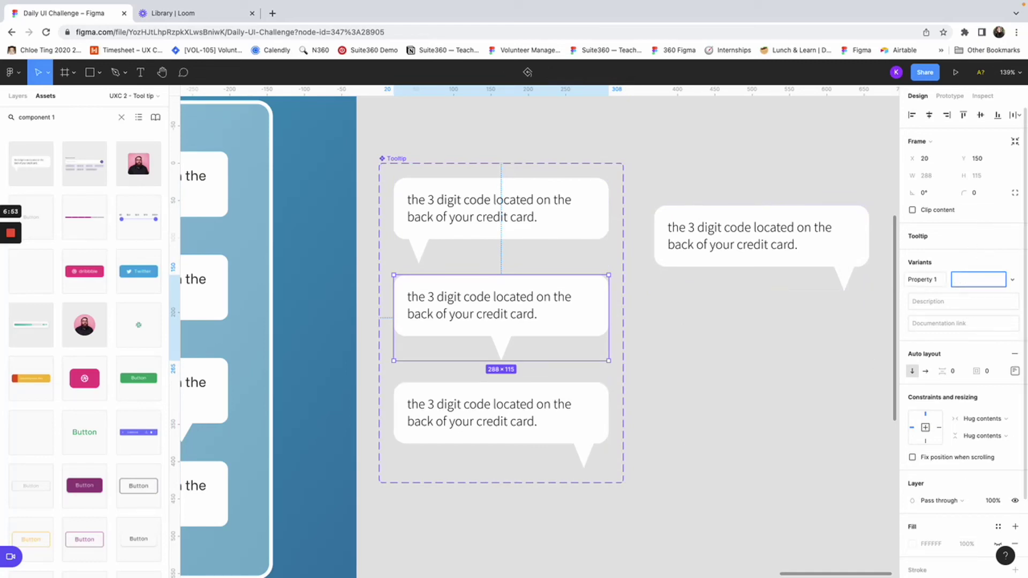
pyautogui.write('center')
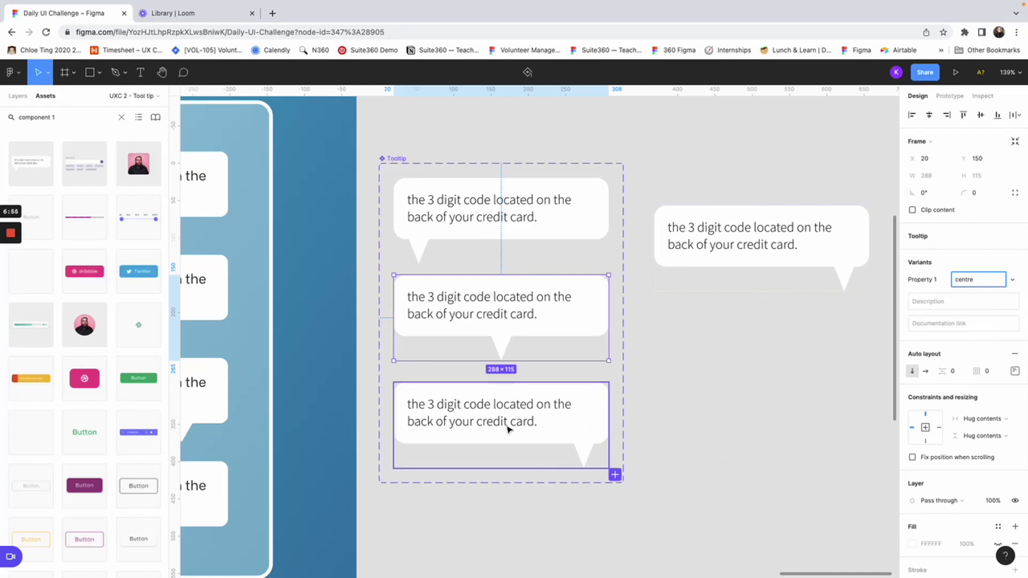
# Set Property 1 to right for the variant with the right pointer.
pyautogui.click(509, 429)
pyautogui.click(964, 279)
pyautogui.write('right')
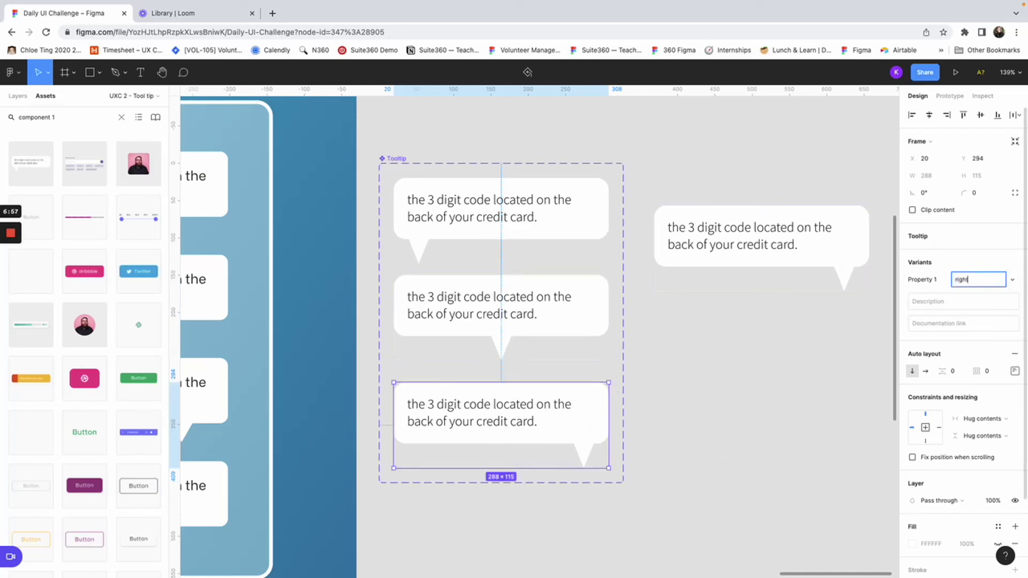
pyautogui.click(879, 340)
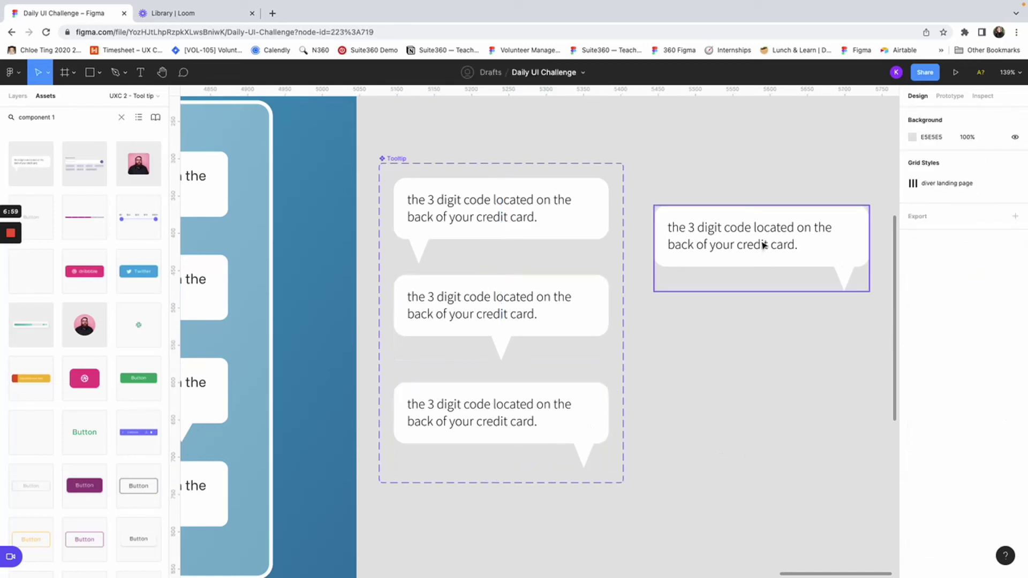
# Move the tooltip instance farther right of the component set, to about X 5553, Y 406.
pyautogui.click(764, 245)
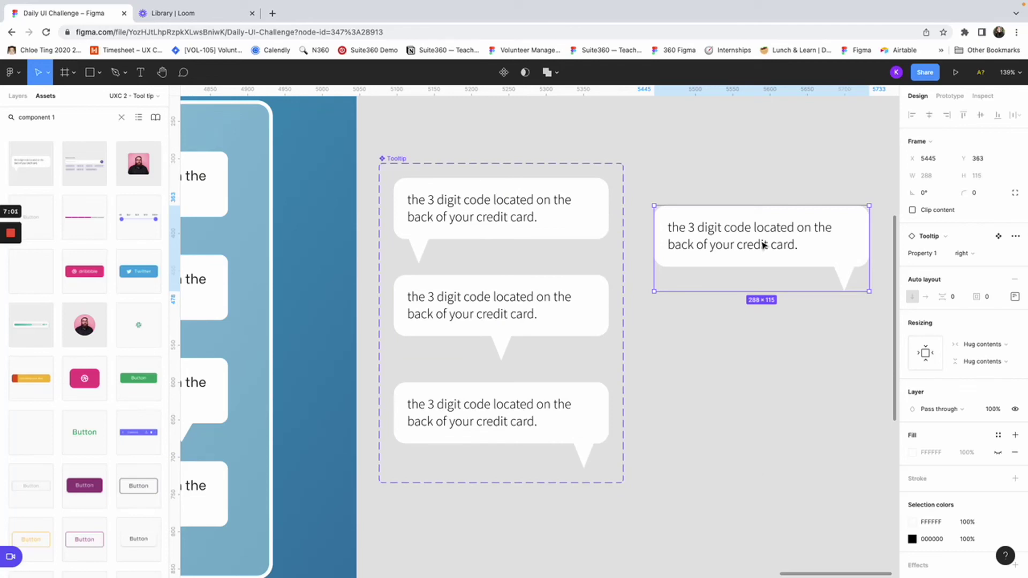
pyautogui.hscroll(5, 764, 245)
pyautogui.moveTo(673, 254); pyautogui.dragTo(752, 287)
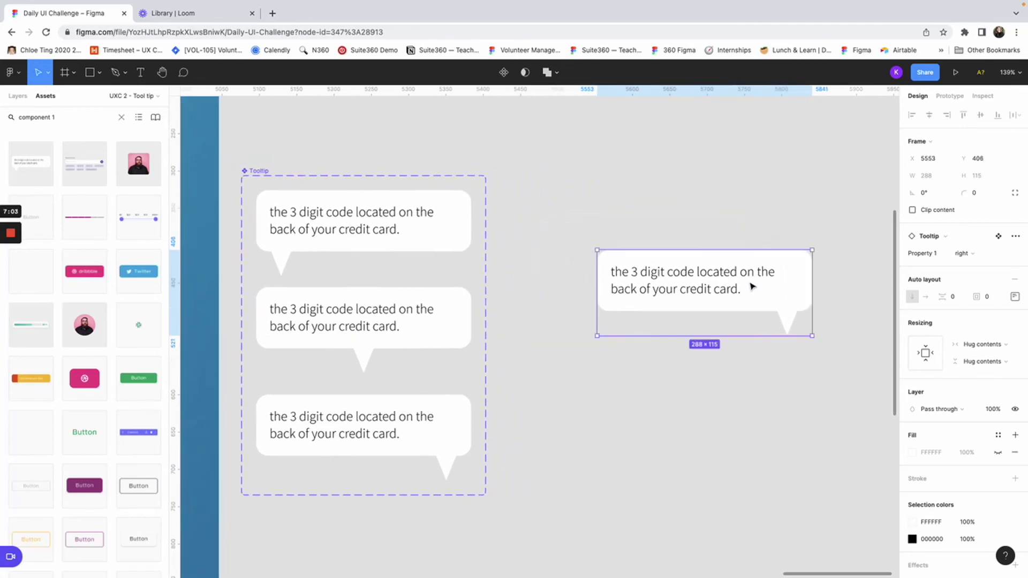
# Switch the separate tooltip instance's Property 1 to centre, back to right and finally to left, then deselect it.
pyautogui.click(980, 259)
pyautogui.click(978, 240)
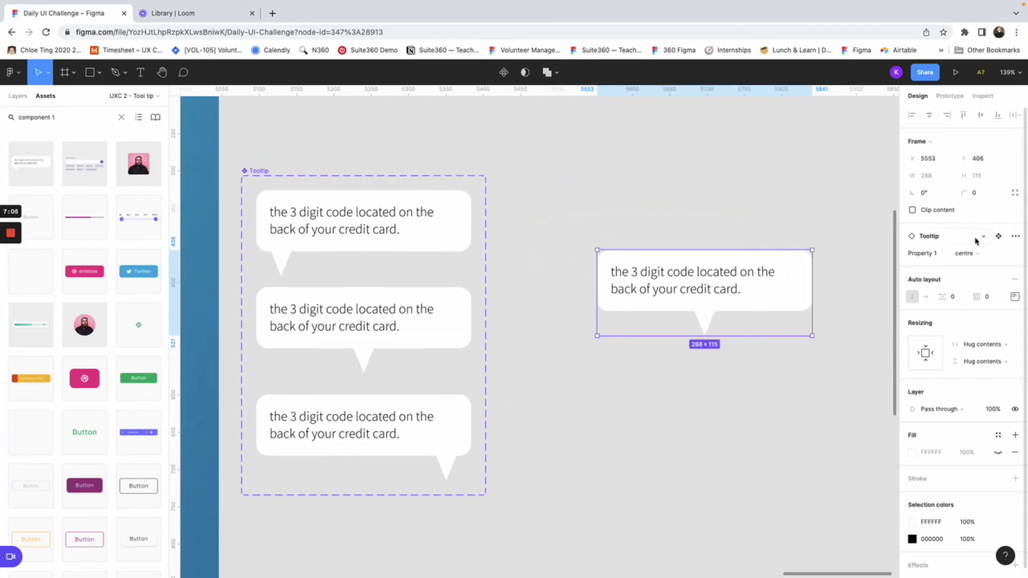
pyautogui.click(976, 256)
pyautogui.click(973, 268)
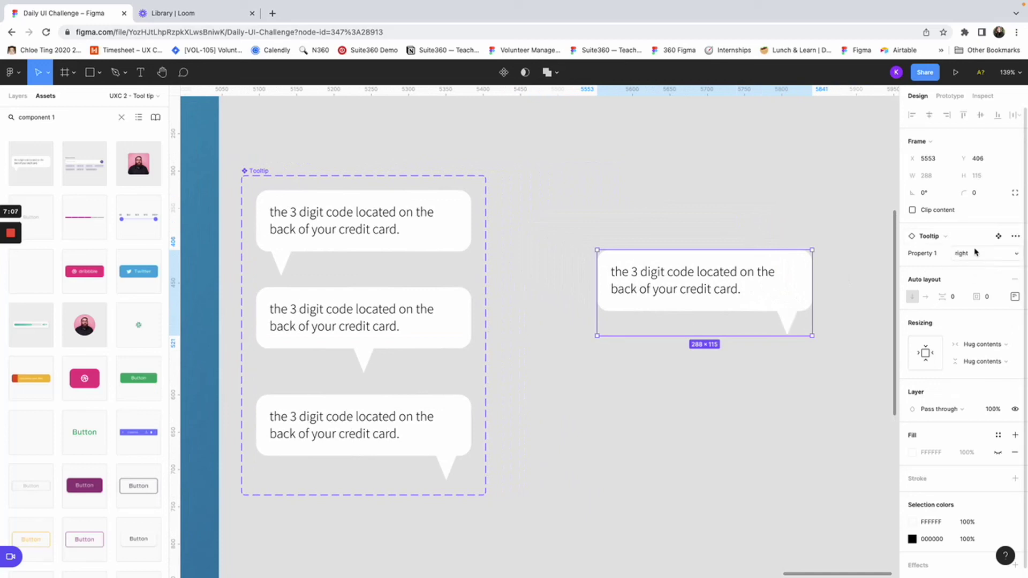
pyautogui.click(976, 253)
pyautogui.click(972, 227)
pyautogui.click(726, 211)
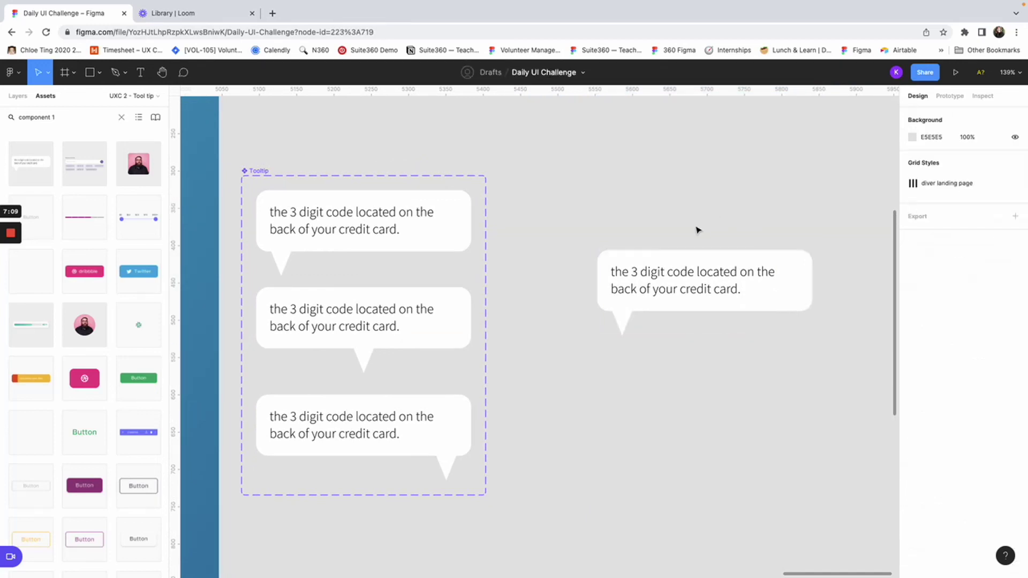
# Try widening the white tooltip with the right pointer inside the blue artboard's panel, and undo the resize.
pyautogui.scroll(-10, 694, 229)
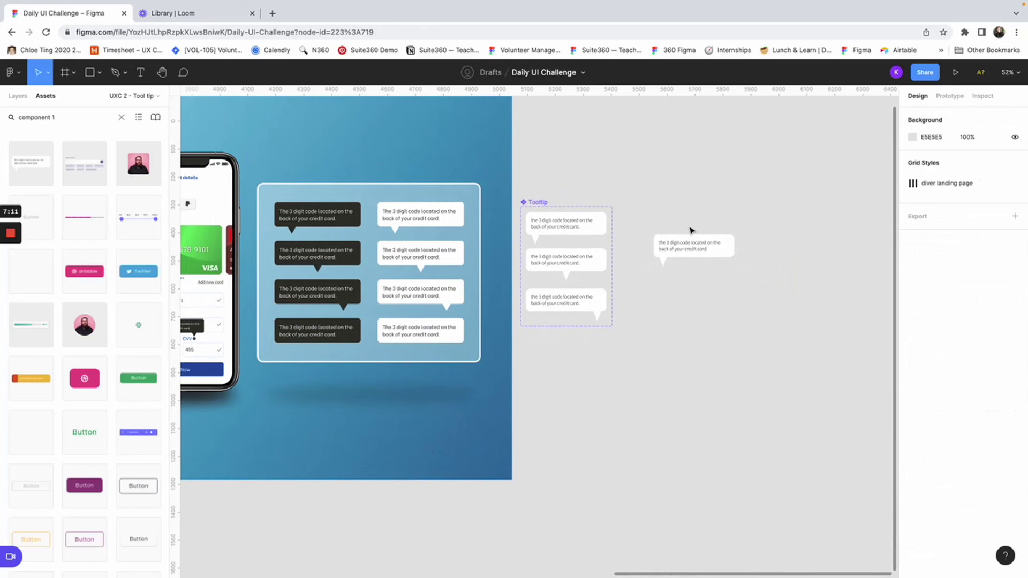
pyautogui.hscroll(-2, 691, 230)
pyautogui.scroll(2, 690, 230)
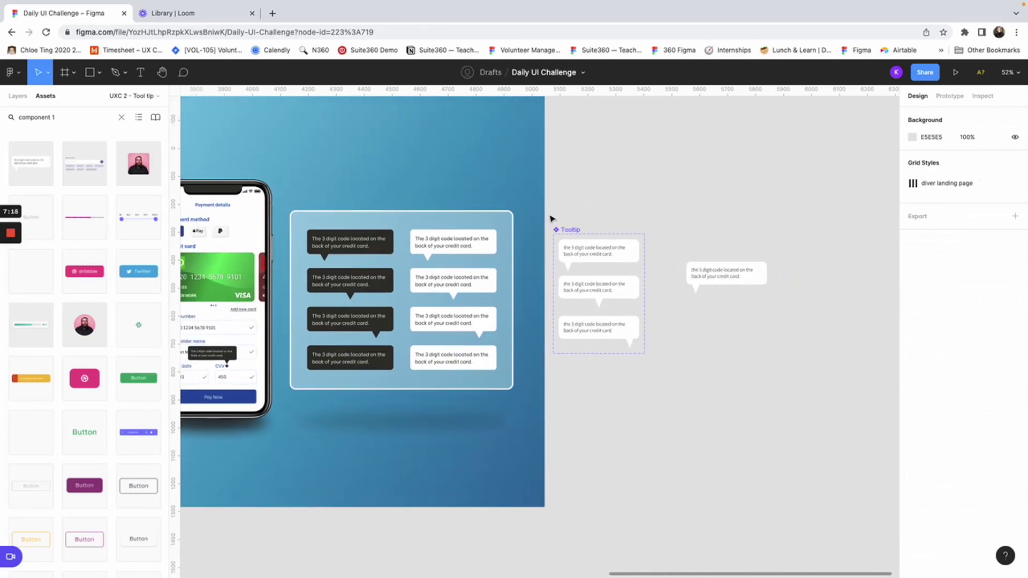
pyautogui.scroll(4, 607, 246)
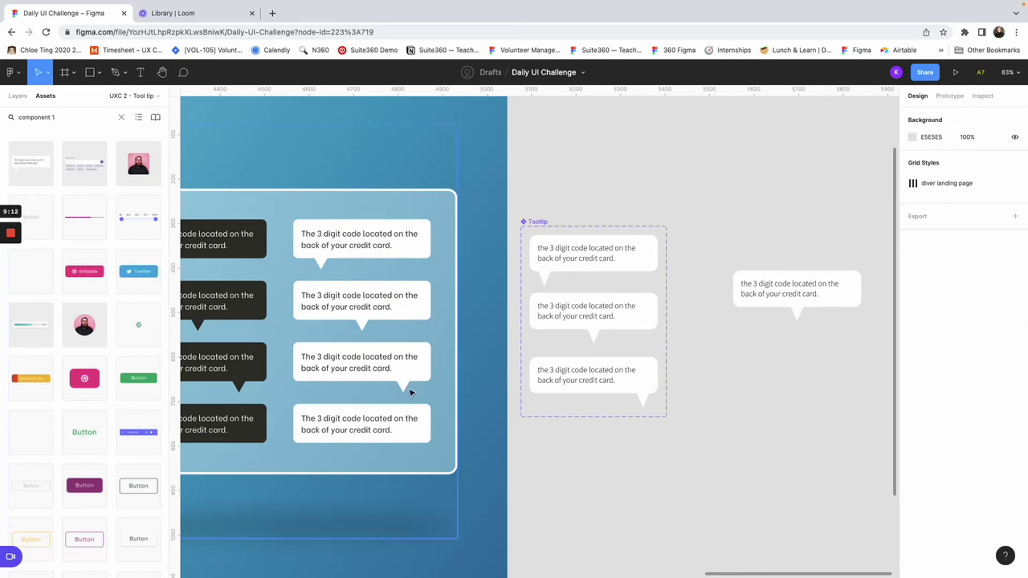
pyautogui.click(427, 374)
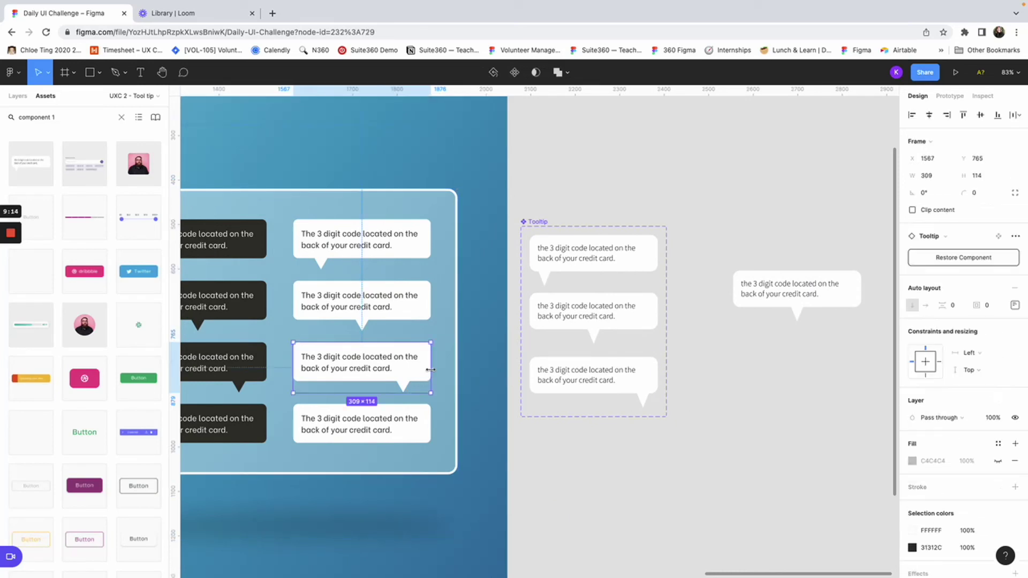
pyautogui.moveTo(430, 370); pyautogui.dragTo(454, 369)
pyautogui.hotkey('ctrl', 'z')
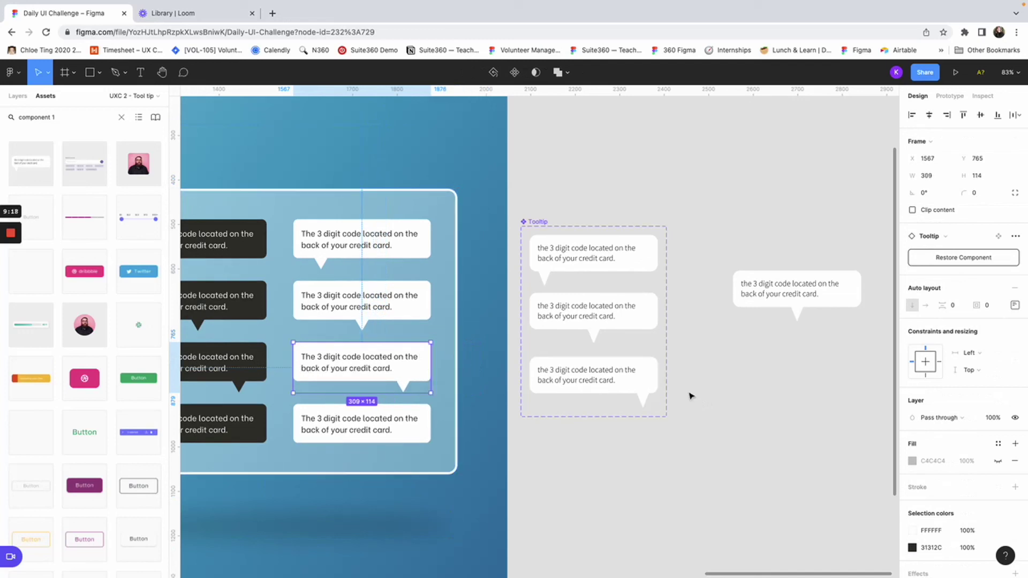